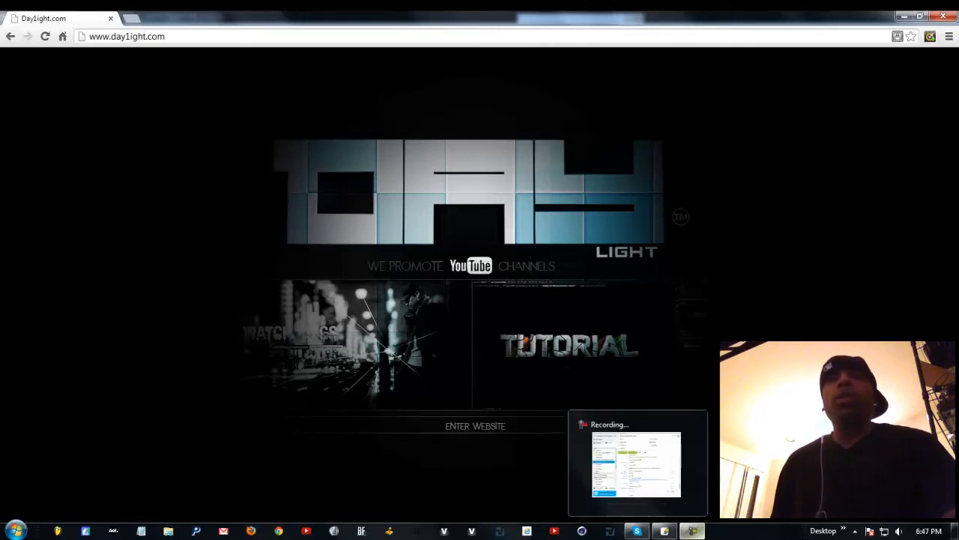
Switch to Photoshop and expand the collapsed toolbox, leaving the Text Ghost FX layer group expanded
click(666, 530)
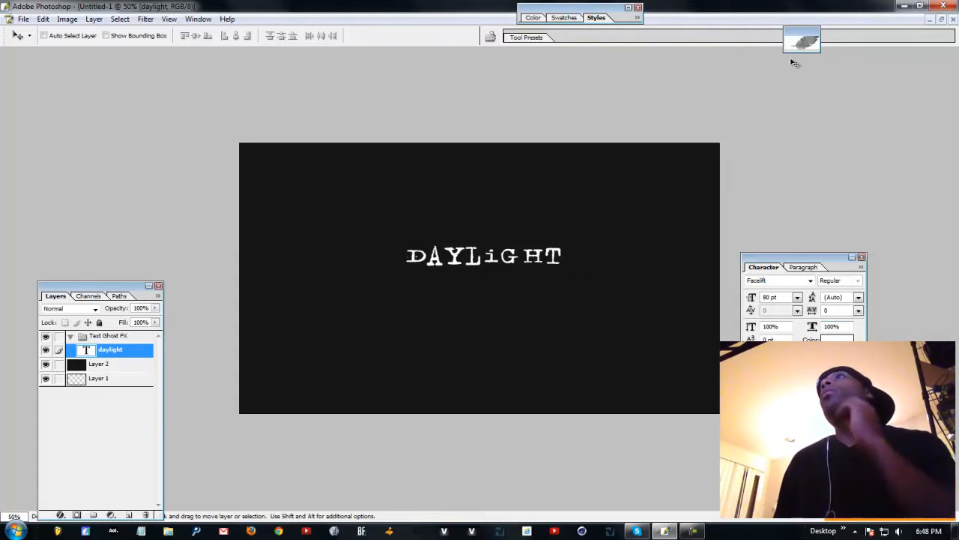
click(809, 32)
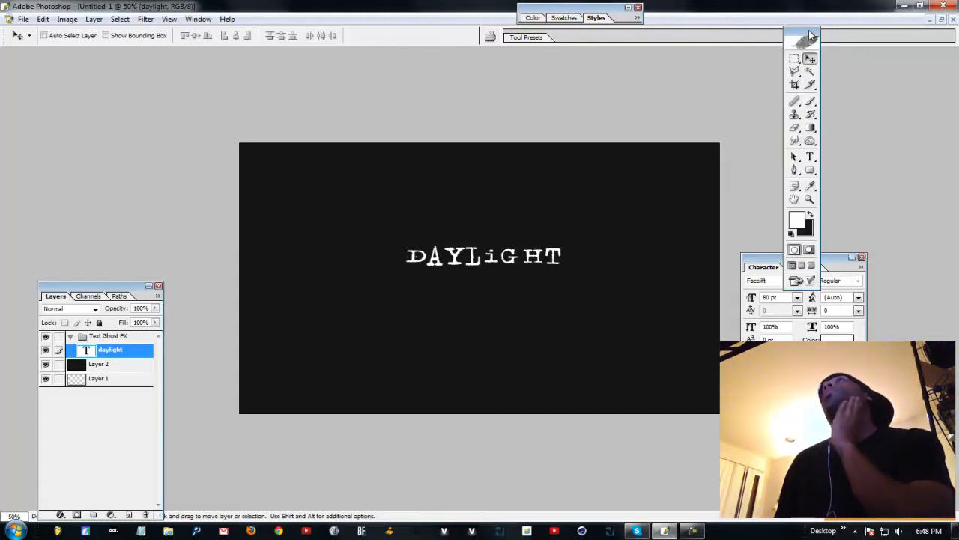
click(70, 337)
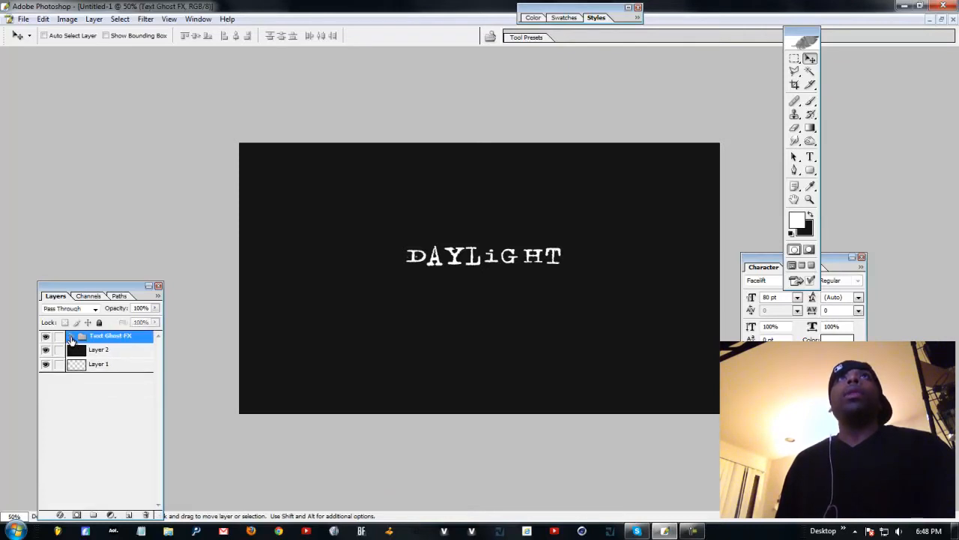
click(71, 338)
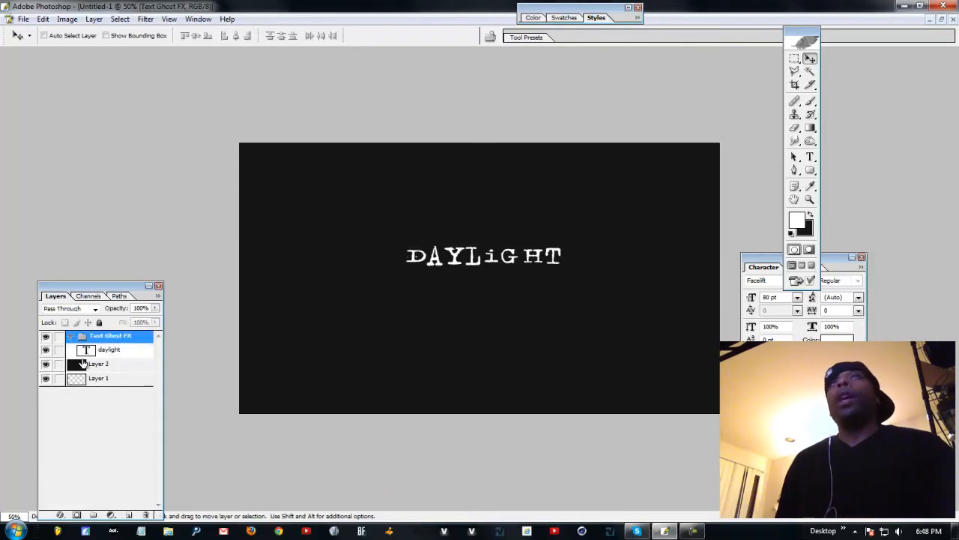
Duplicate the daylight text layer and rasterize the type of the copy
drag(100, 353, 129, 514)
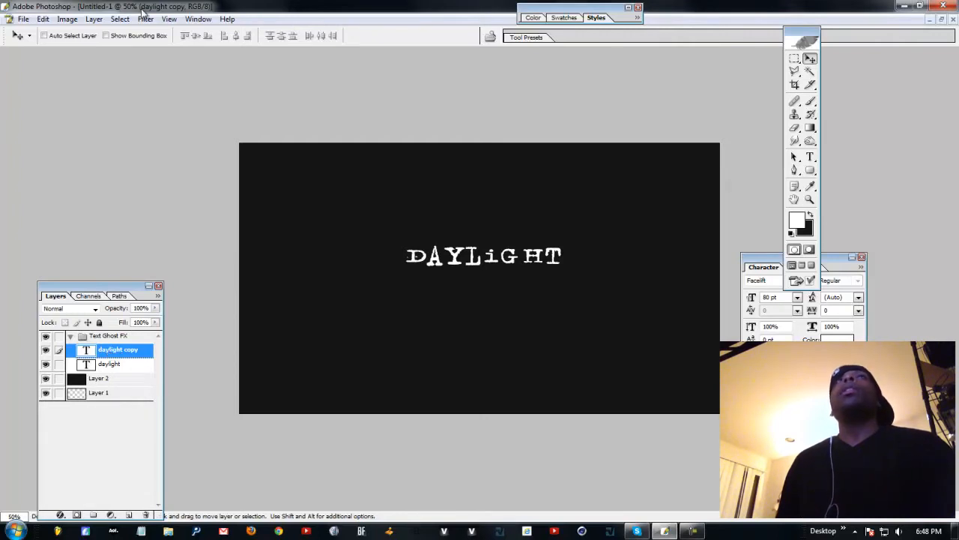
click(93, 18)
mouse_move(154, 175)
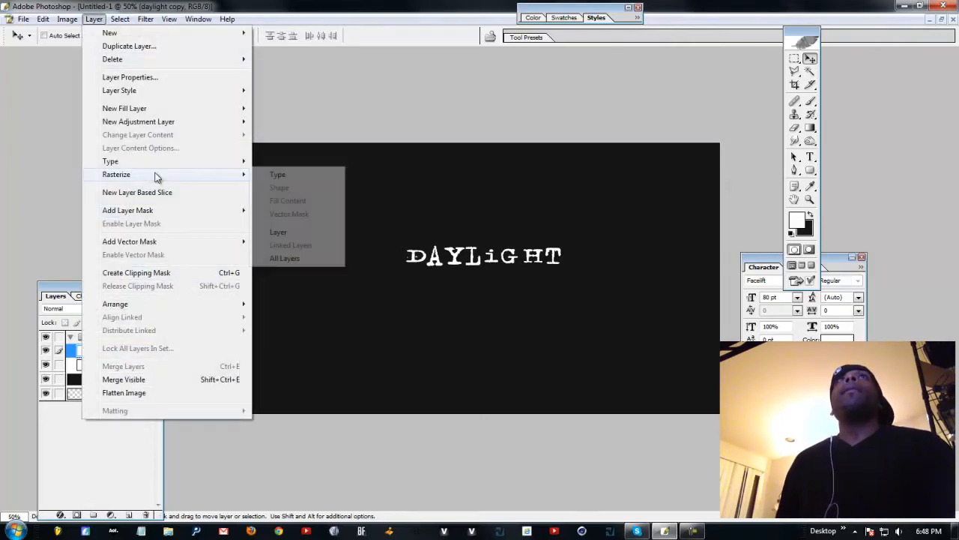
click(278, 175)
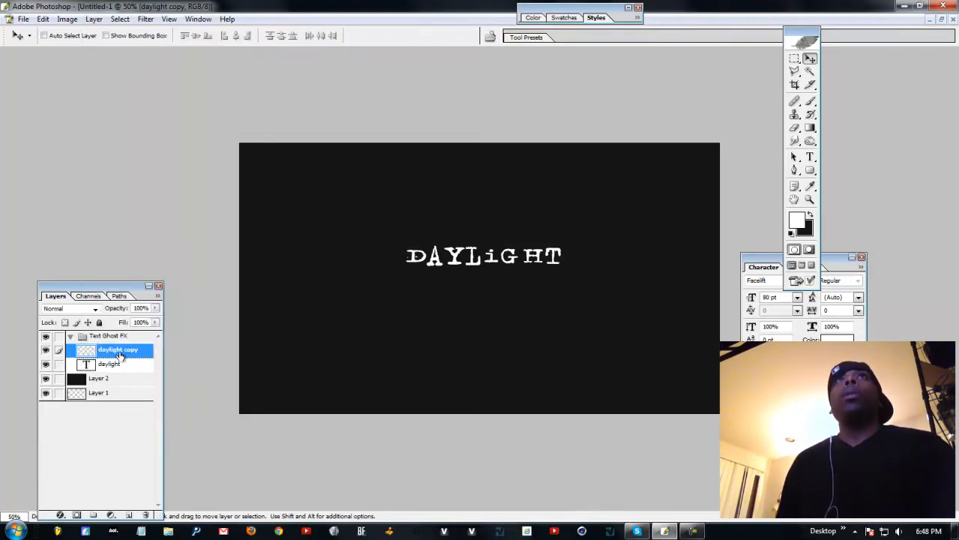
Hide the original daylight text layer and apply a Gaussian Blur with a 4.9-pixel radius to the rasterized copy
click(46, 365)
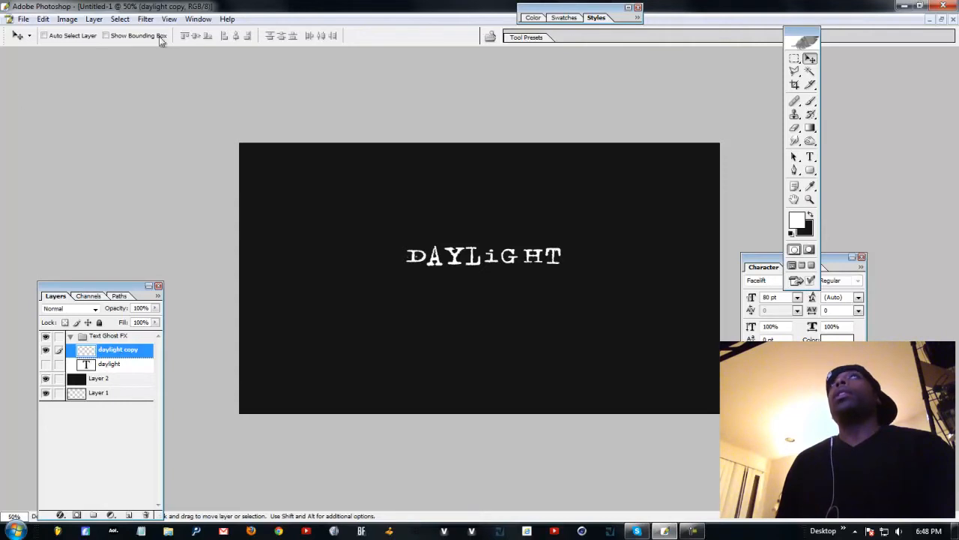
click(144, 19)
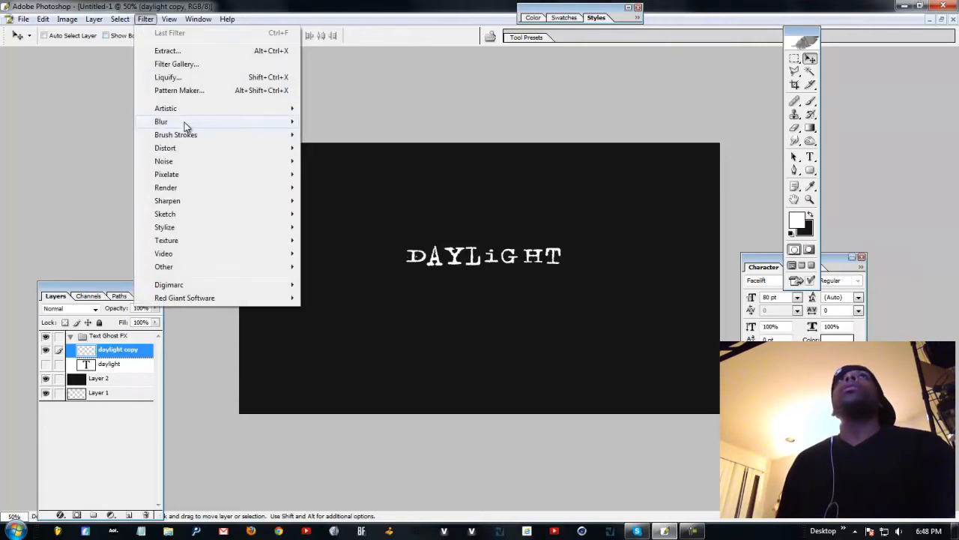
mouse_move(184, 122)
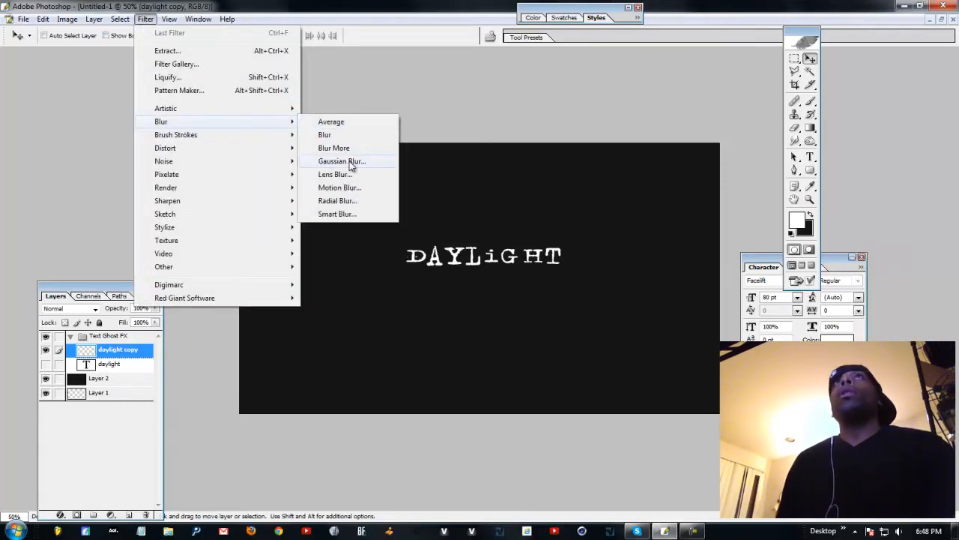
click(342, 162)
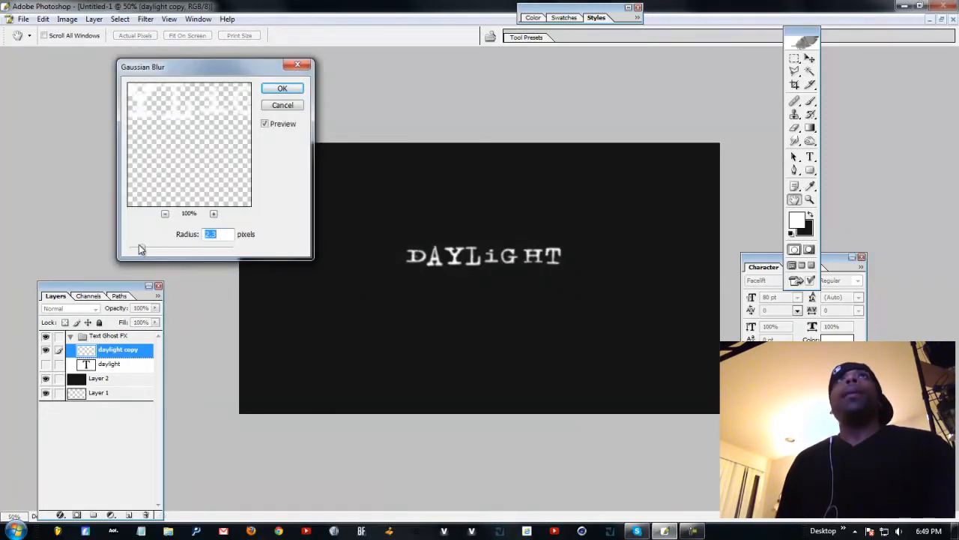
drag(187, 126, 160, 207)
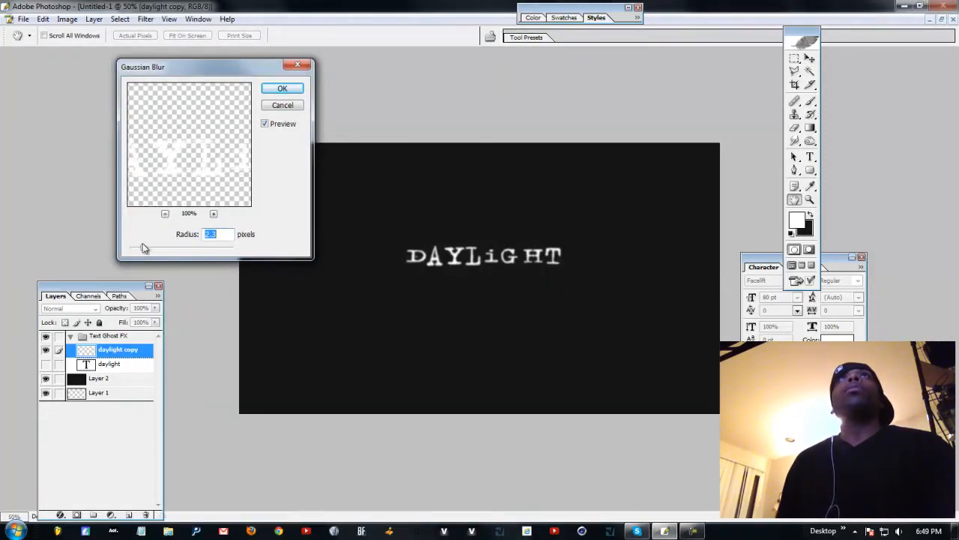
drag(143, 251, 171, 253)
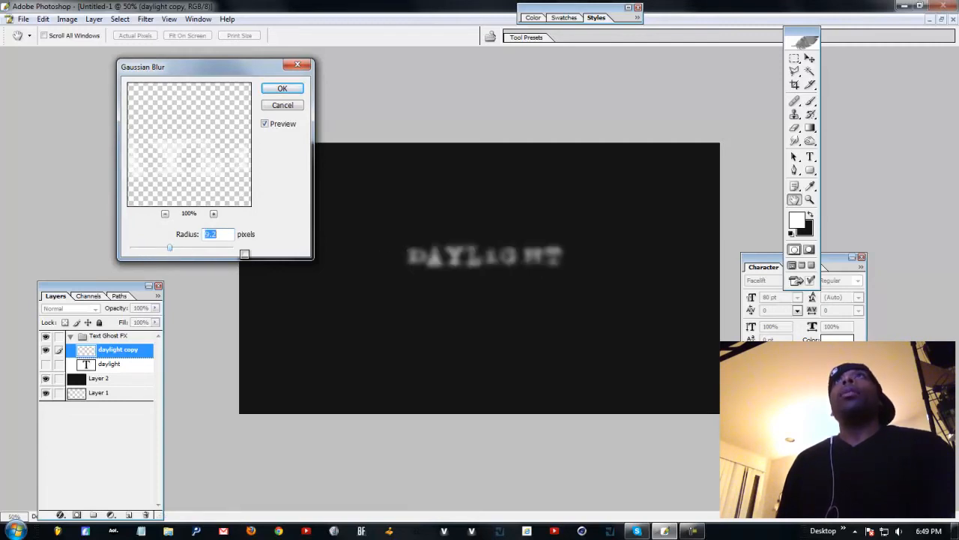
drag(170, 254, 158, 253)
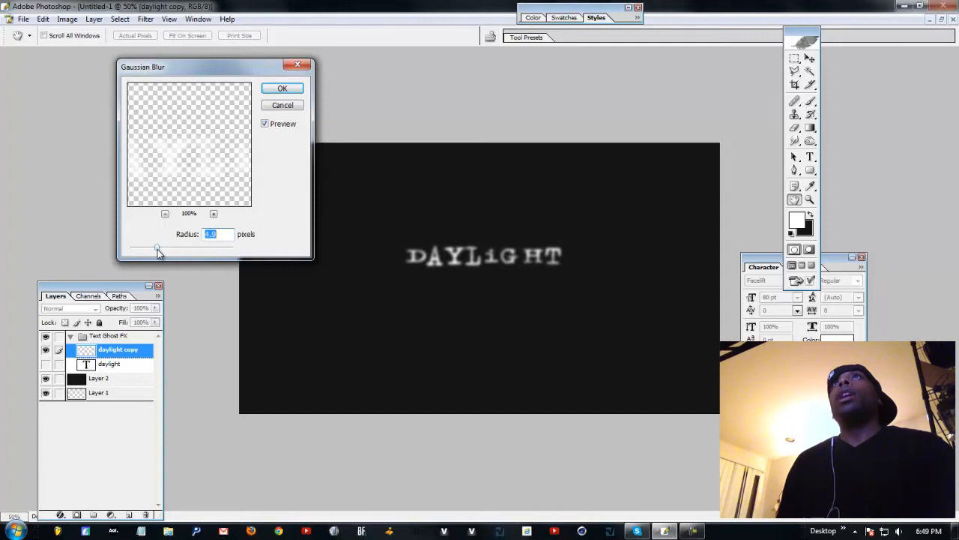
click(281, 88)
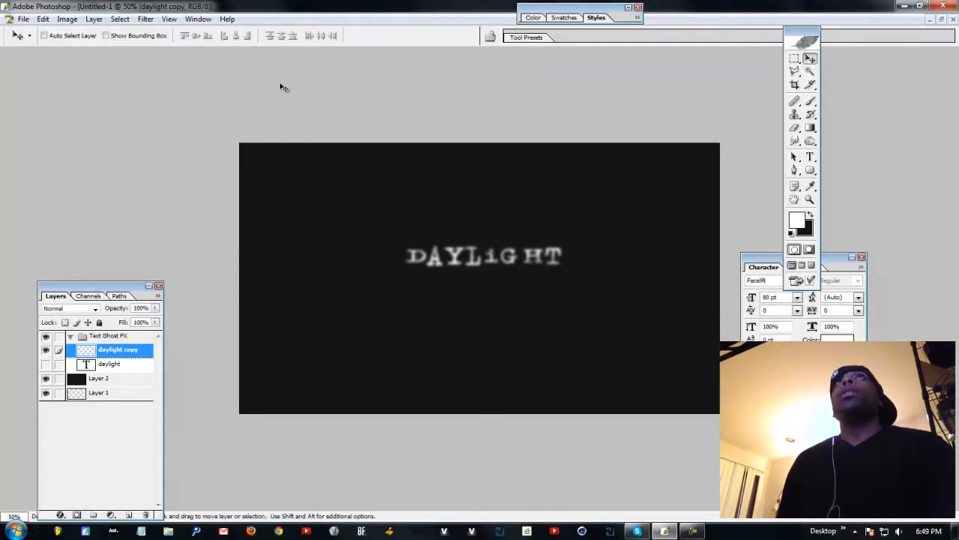
Duplicate the blurred daylight copy layer and distort the edges of its letters with short Smudge tool strokes
click(810, 142)
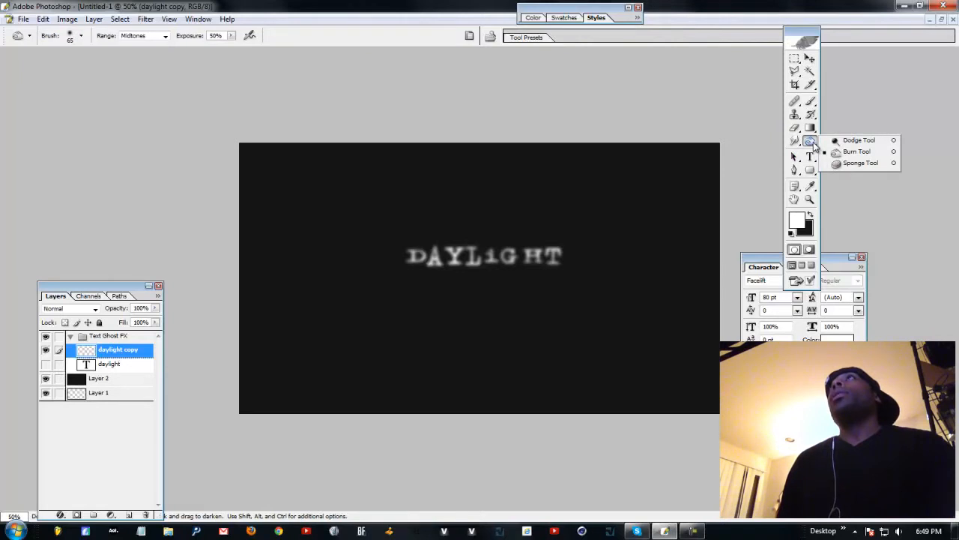
click(796, 142)
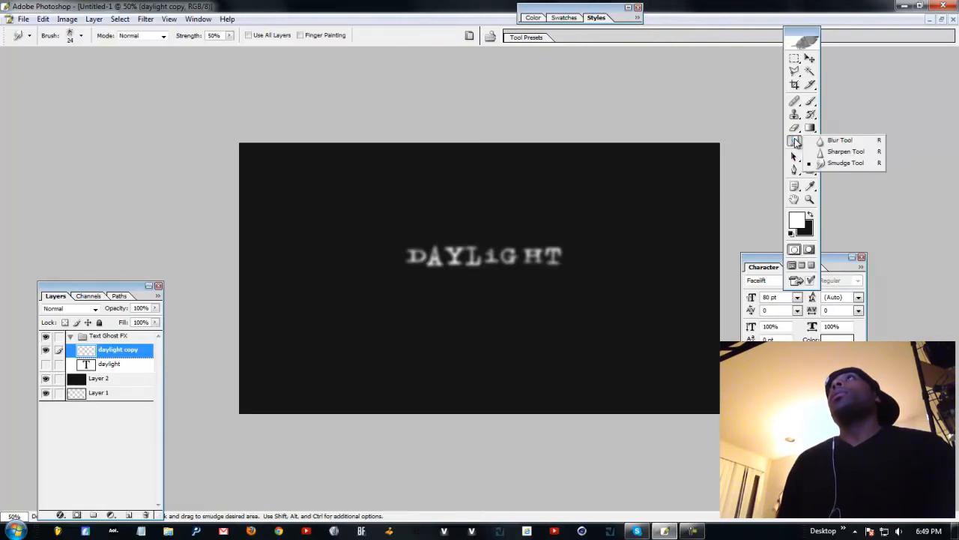
click(847, 164)
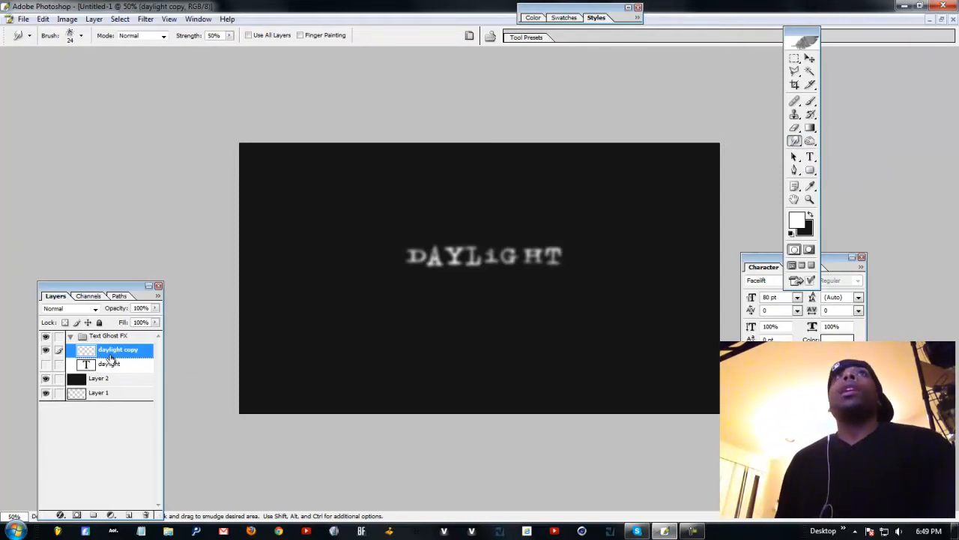
drag(113, 349, 129, 514)
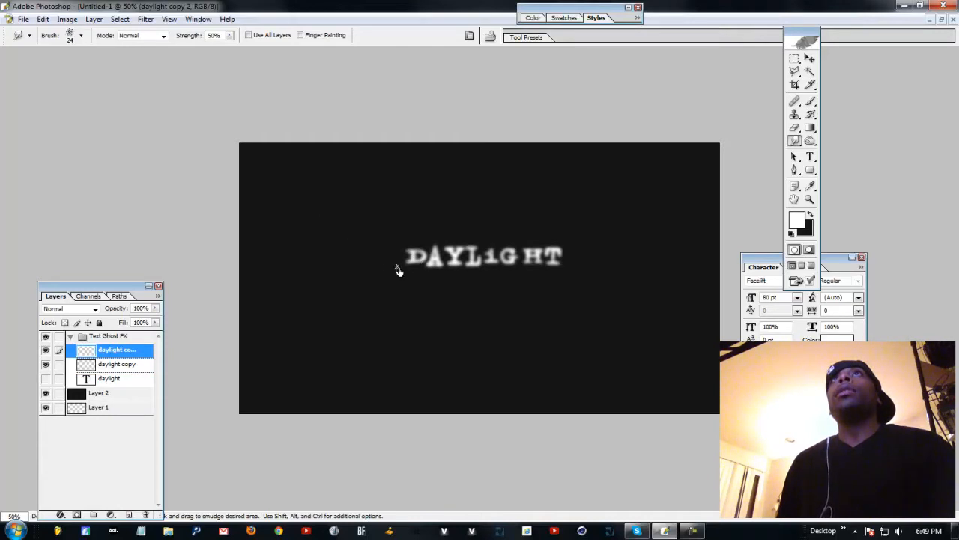
mouse_move(424, 255)
mouse_down()
mouse_move(364, 224)
mouse_move(412, 265)
mouse_up()
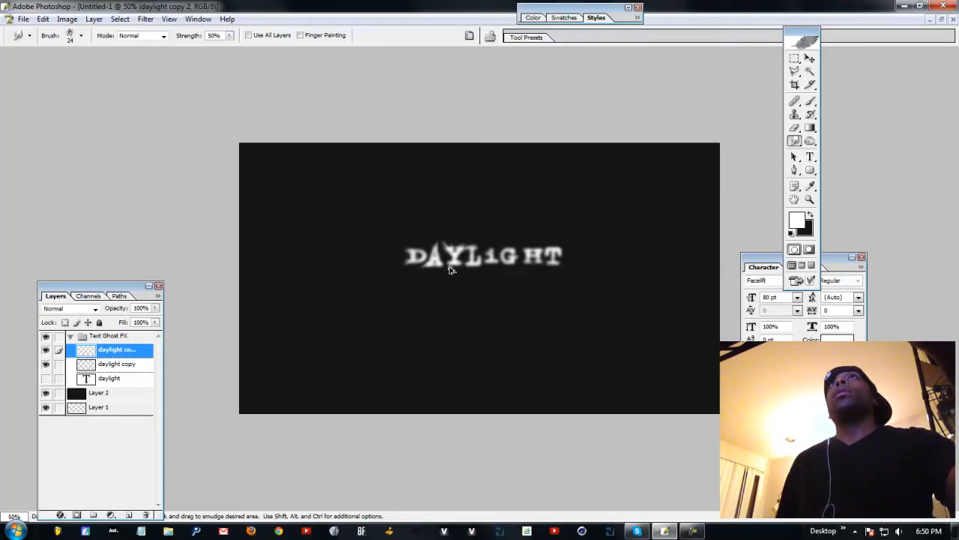
drag(451, 264, 473, 263)
drag(480, 259, 491, 252)
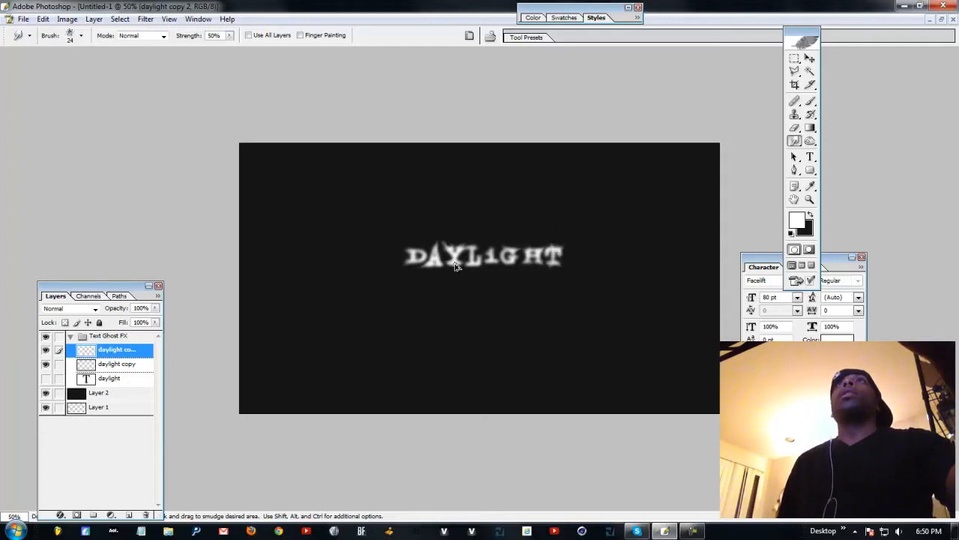
Hide the smudged and blurred copy layers and duplicate the original daylight text layer
click(810, 58)
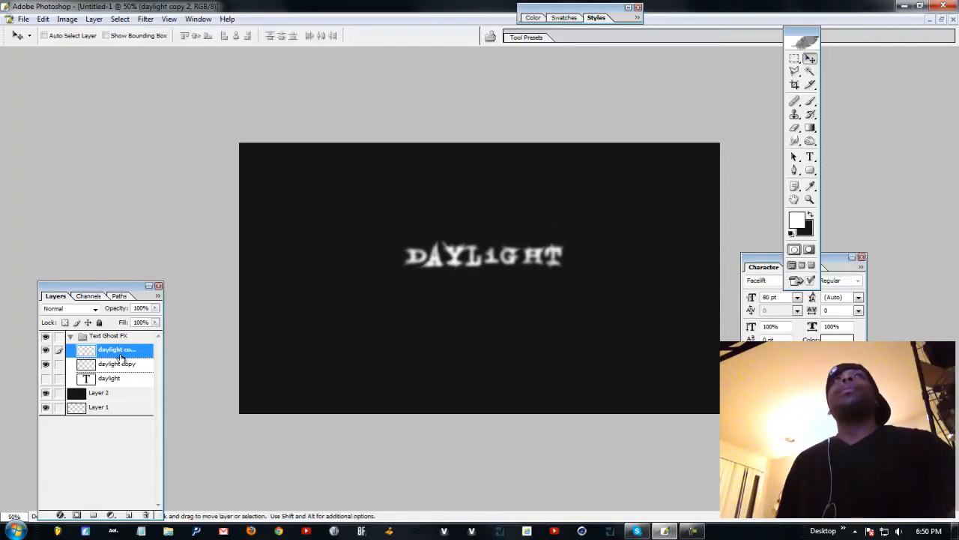
click(46, 352)
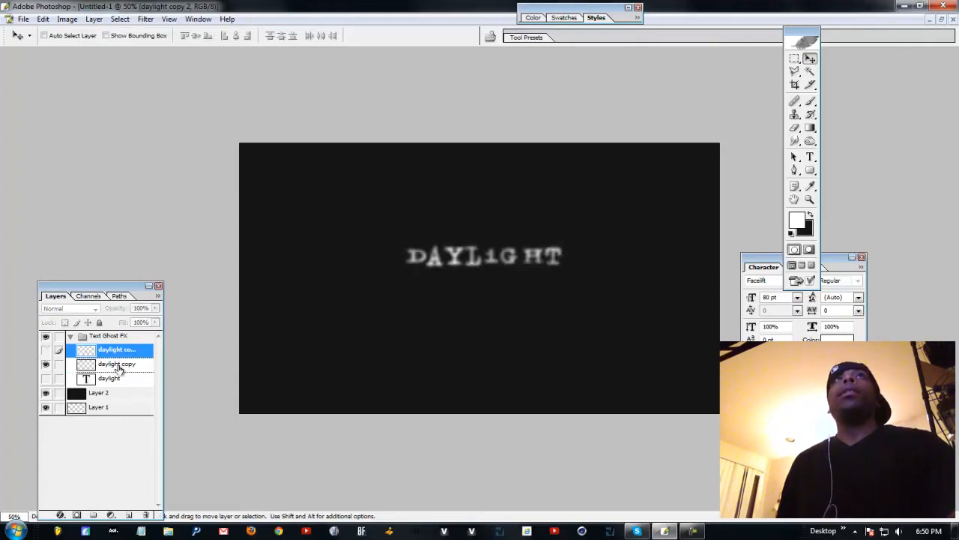
click(121, 365)
click(46, 366)
drag(109, 379, 128, 511)
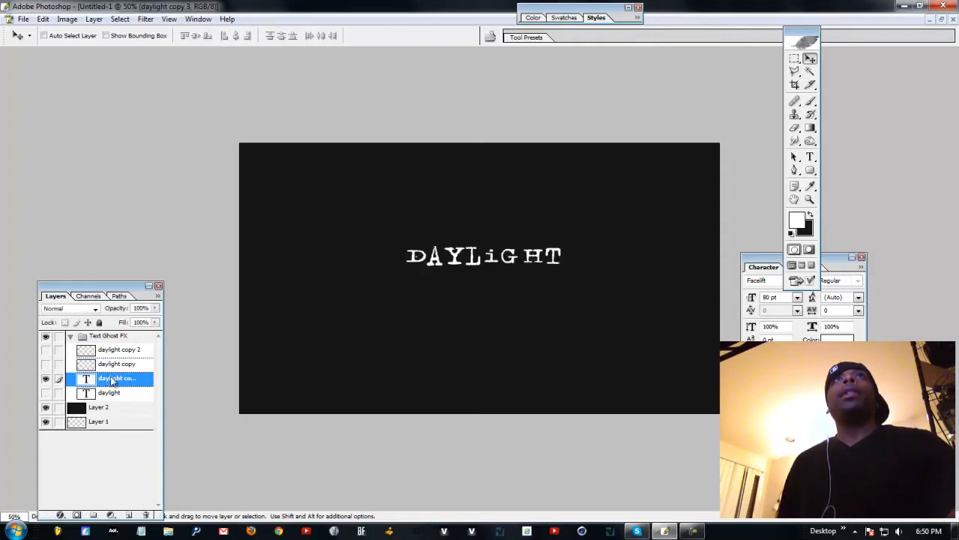
Rasterize the new text copy and apply a horizontal Motion Blur long enough to streak it across most of the canvas width
click(146, 20)
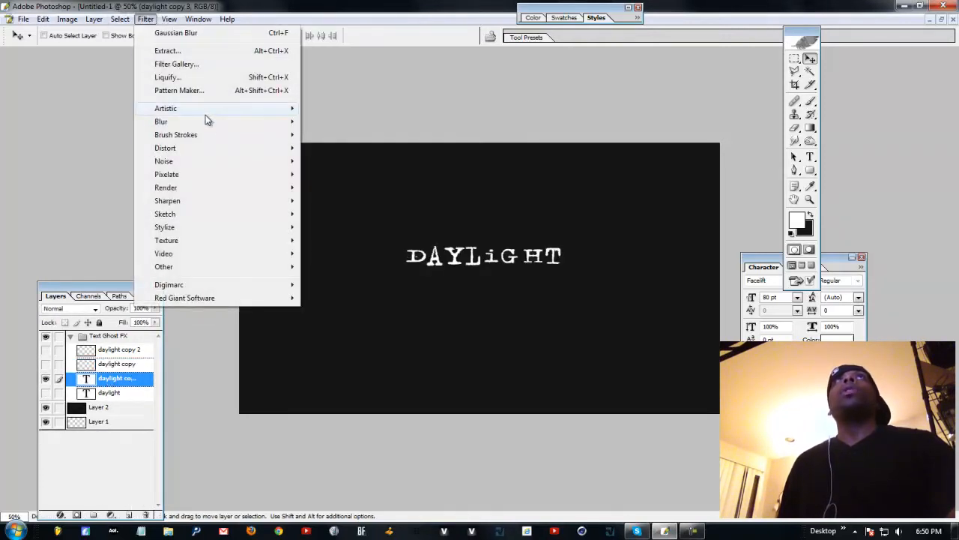
mouse_move(199, 125)
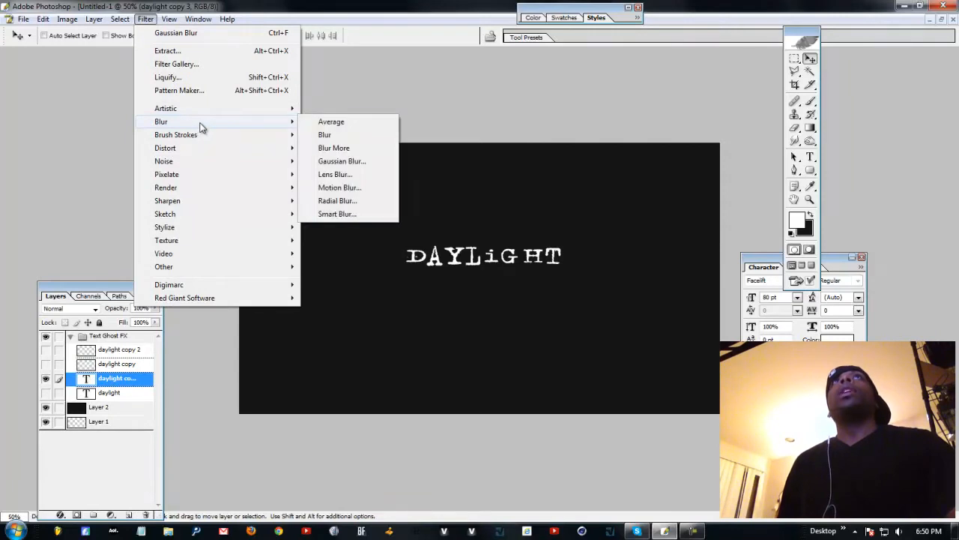
click(355, 189)
click(457, 209)
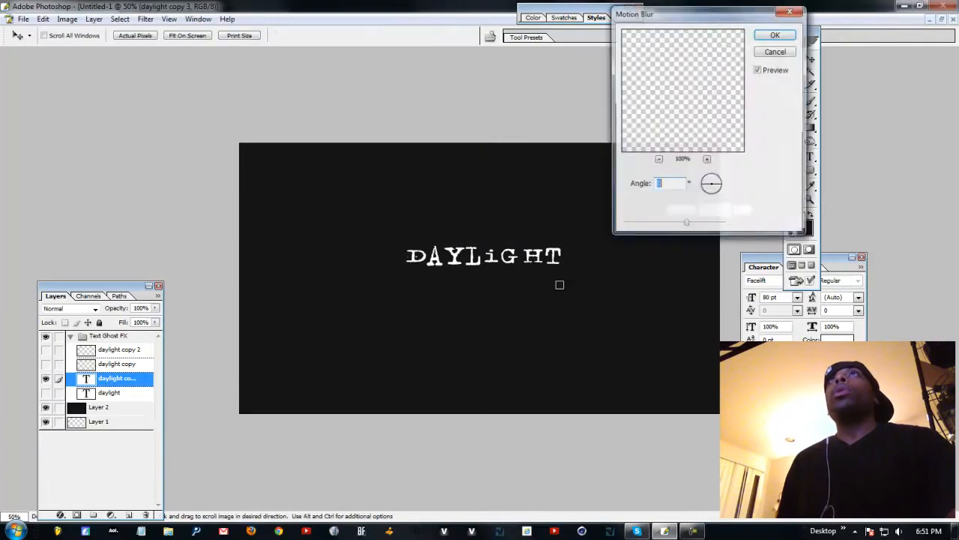
drag(690, 226, 712, 230)
click(776, 37)
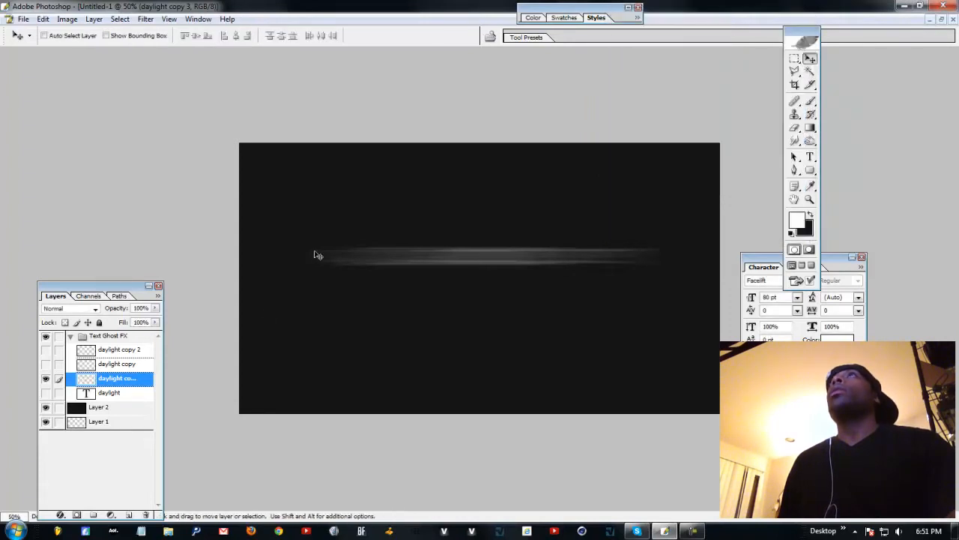
Show the smudged and blurred copy layers again and set the motion-blurred layer's opacity to 20%
click(46, 349)
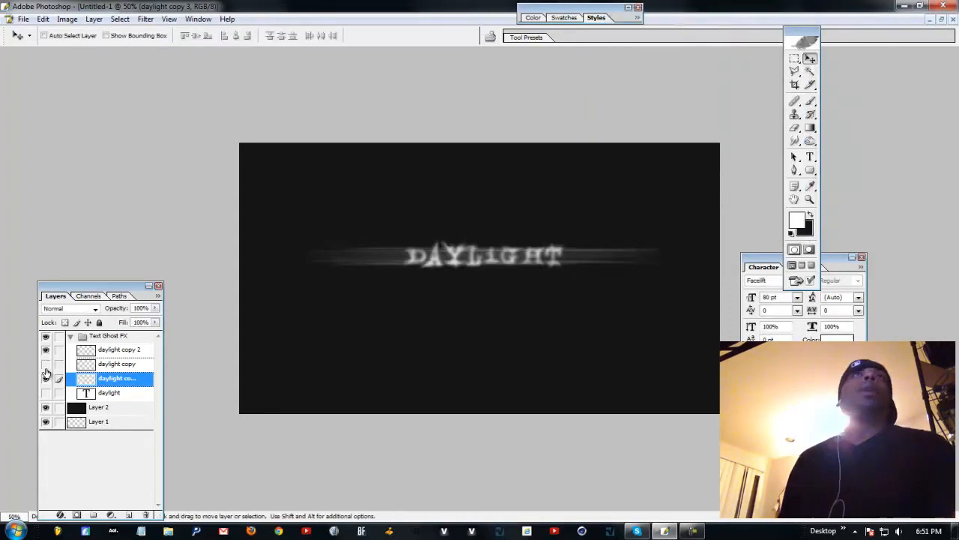
click(46, 364)
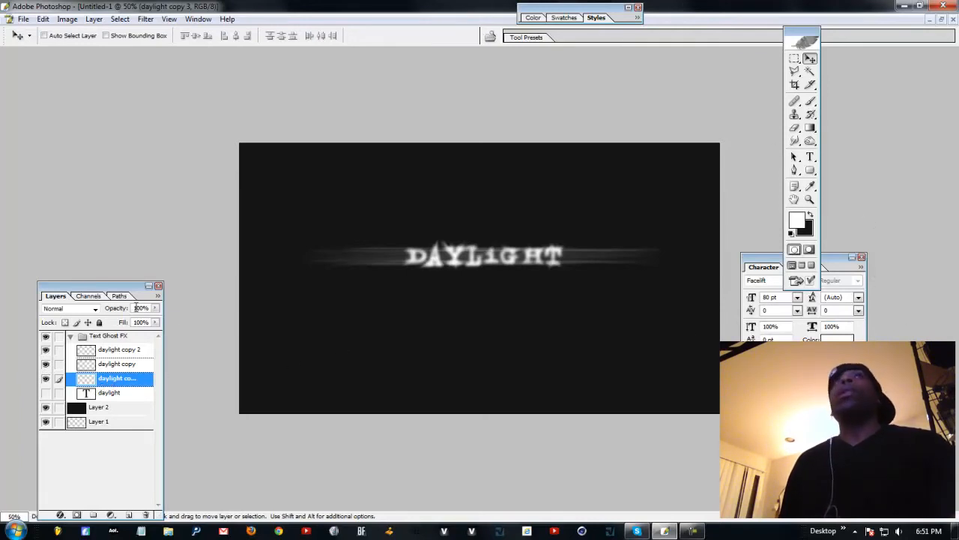
drag(156, 309, 118, 324)
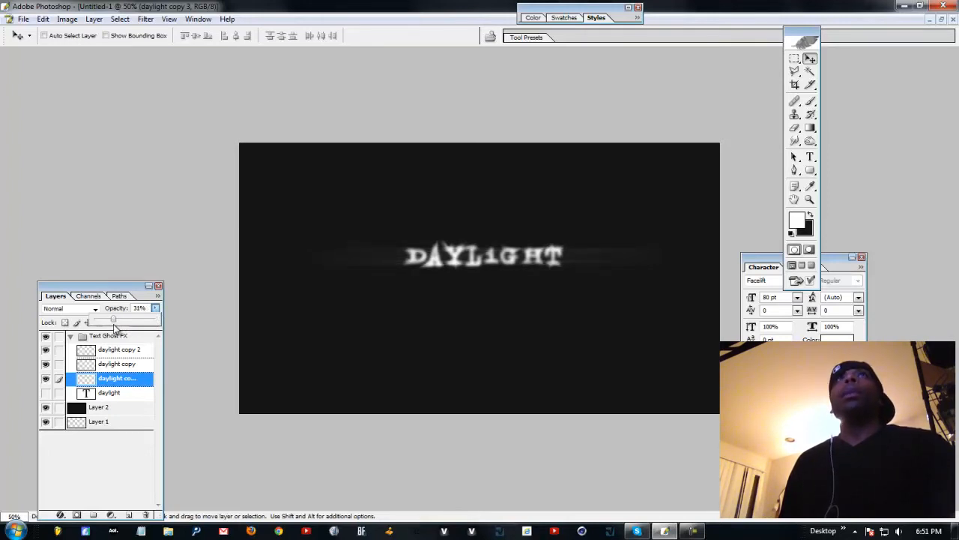
drag(115, 324, 104, 324)
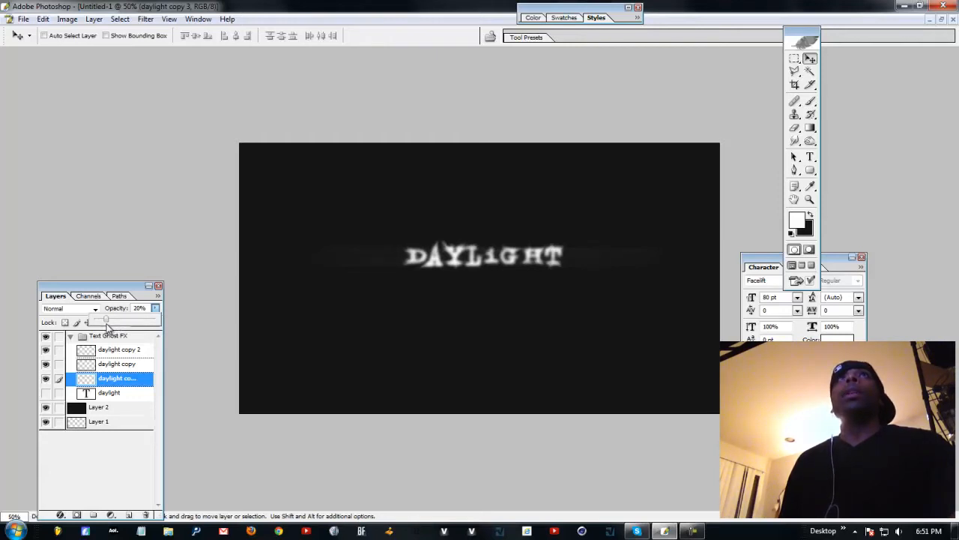
click(109, 384)
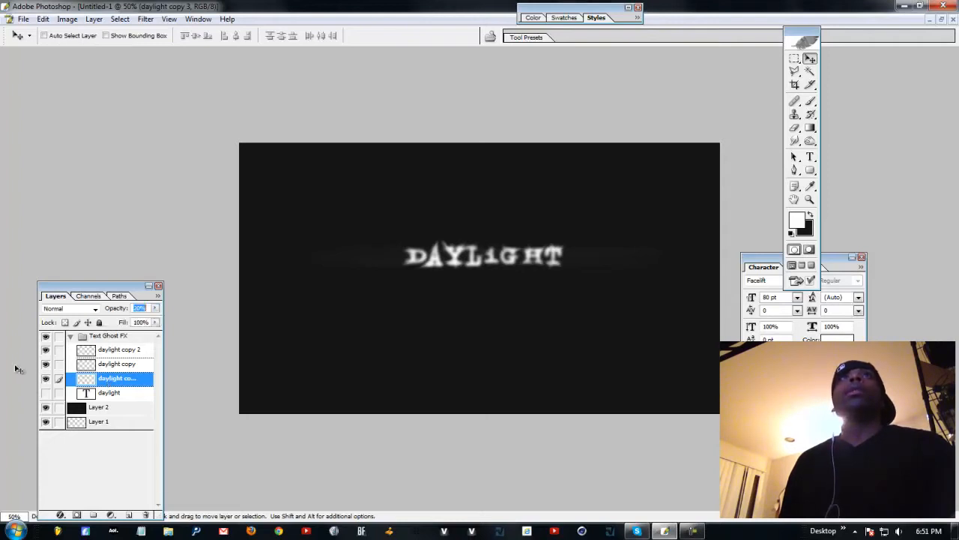
Hide the blurred daylight copy layer and make another duplicate of the original daylight text layer
click(46, 365)
click(46, 365)
click(46, 365)
click(105, 350)
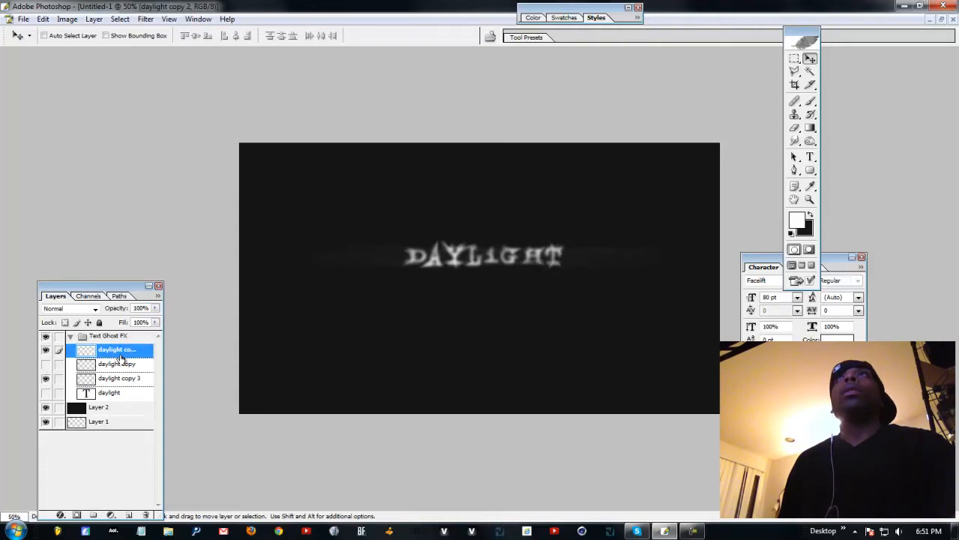
drag(116, 393, 128, 514)
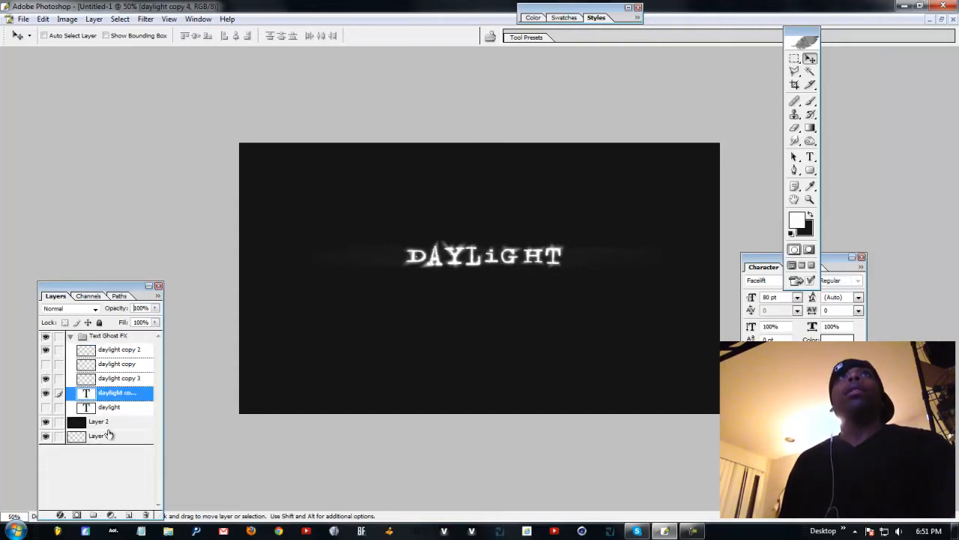
Toggle the visibility of the daylight copy 4 text layer to compare the effect with and without it
drag(108, 394, 109, 393)
double_click(109, 394)
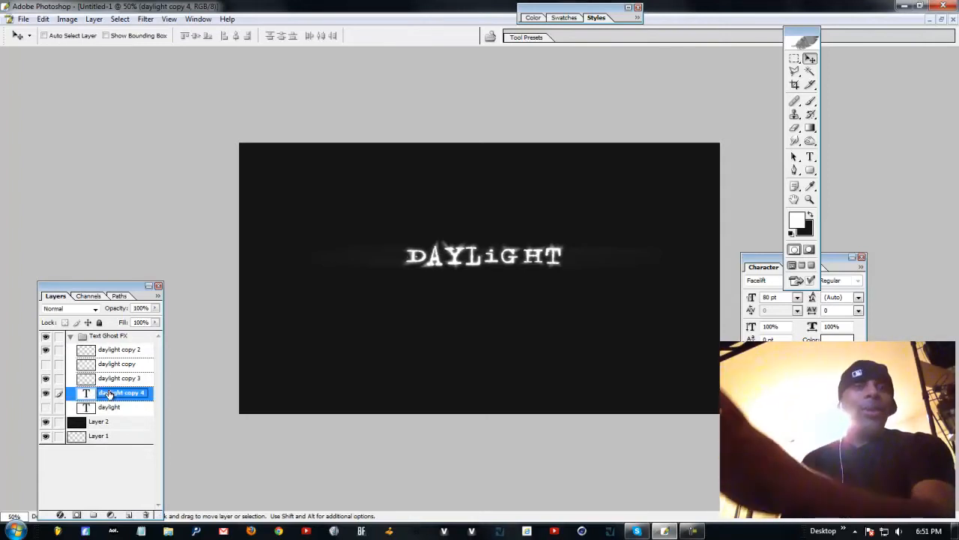
key(Return)
click(45, 395)
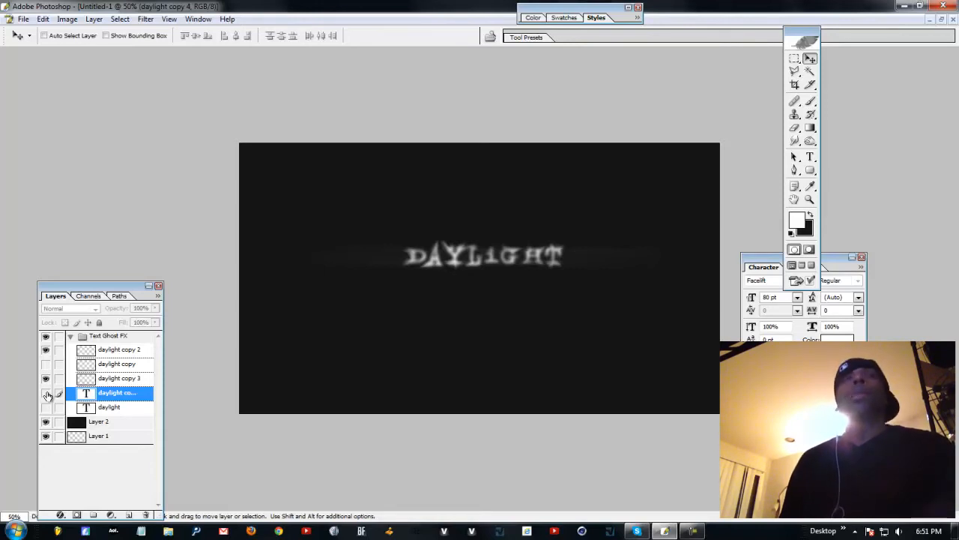
click(46, 393)
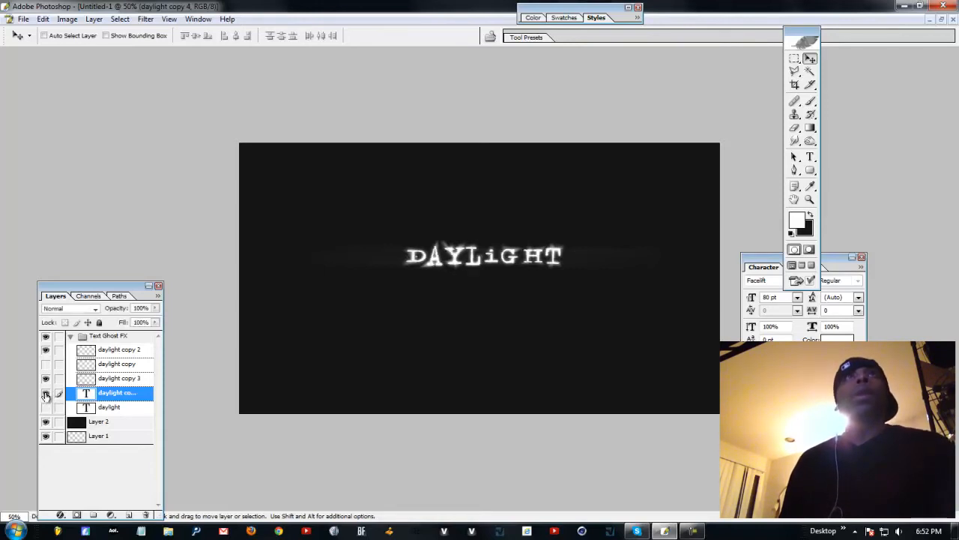
Try the Overlay and Soft Light blend modes on the daylight copy 2 layer and return it to Normal
click(117, 351)
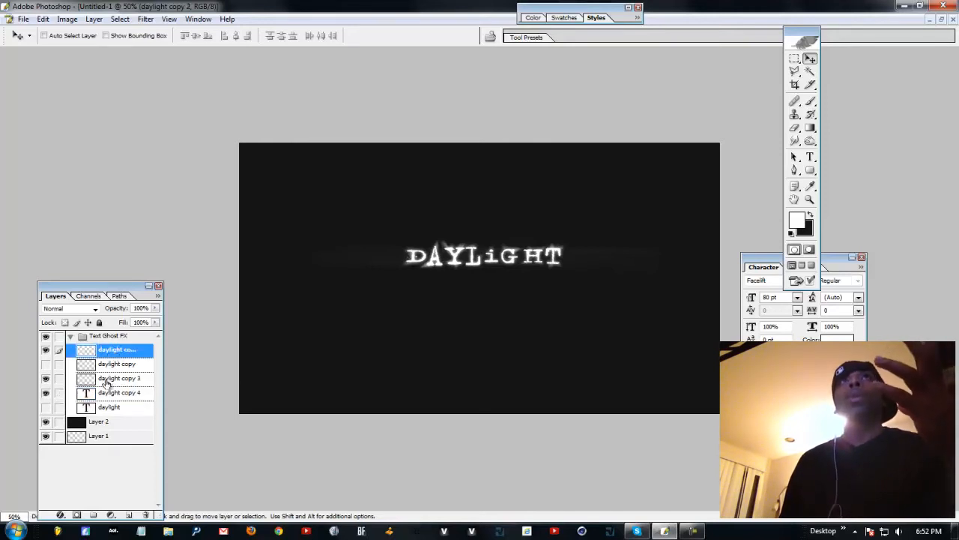
click(107, 381)
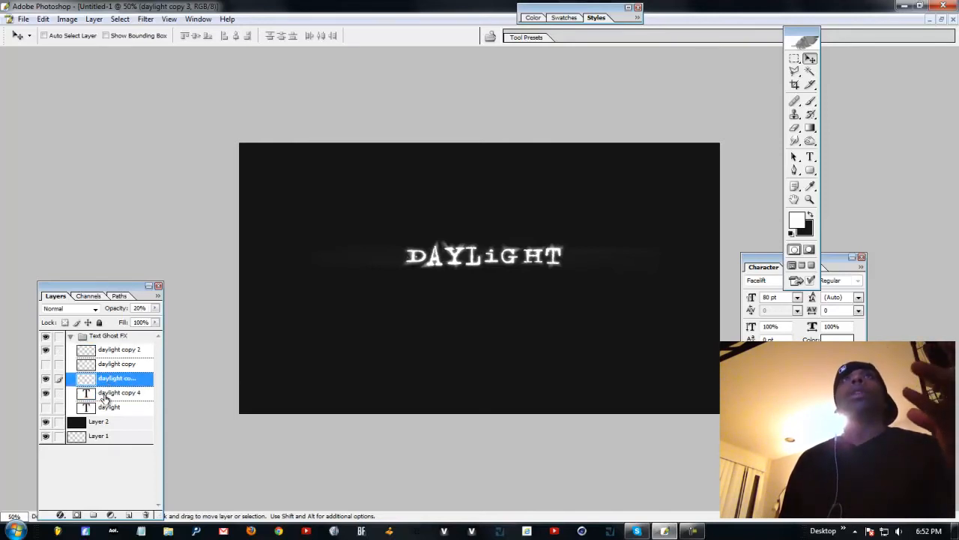
click(117, 353)
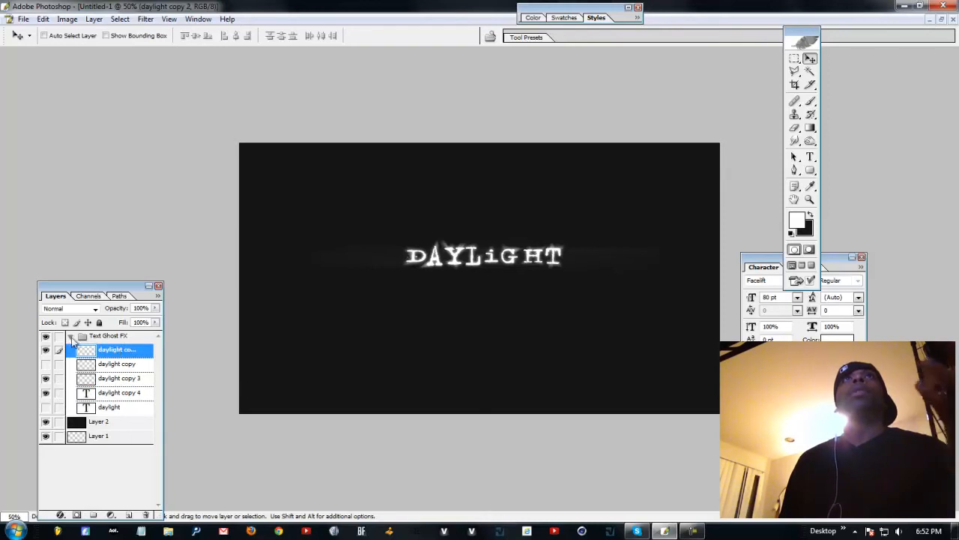
click(92, 308)
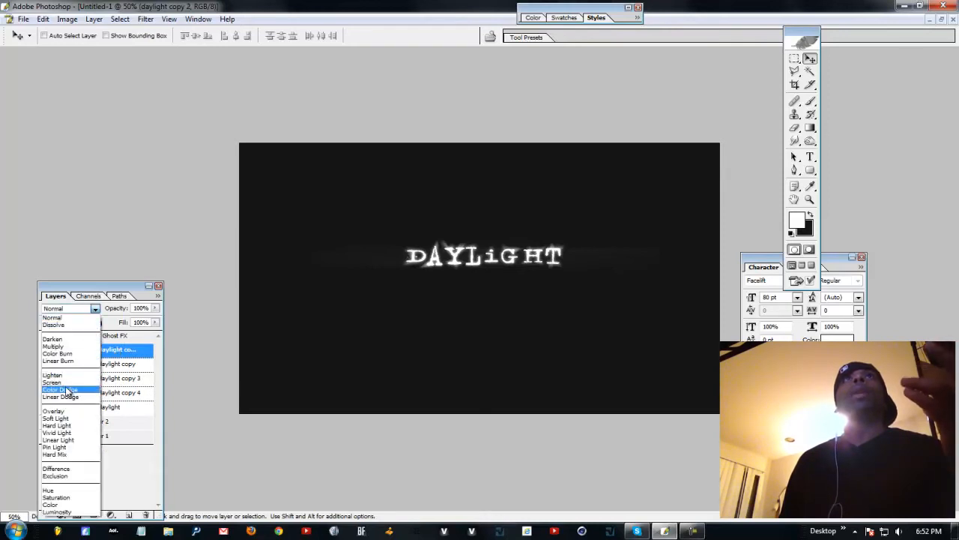
click(65, 415)
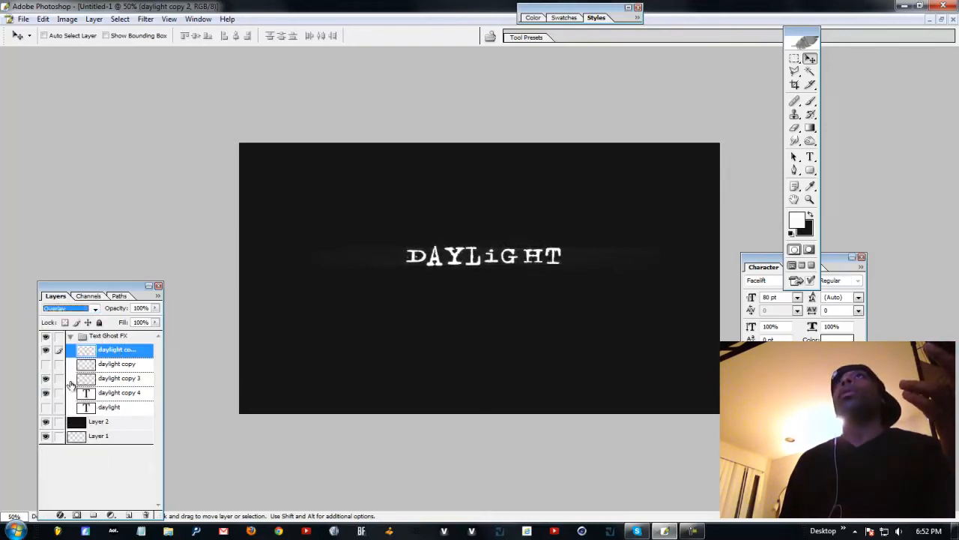
click(91, 308)
click(66, 412)
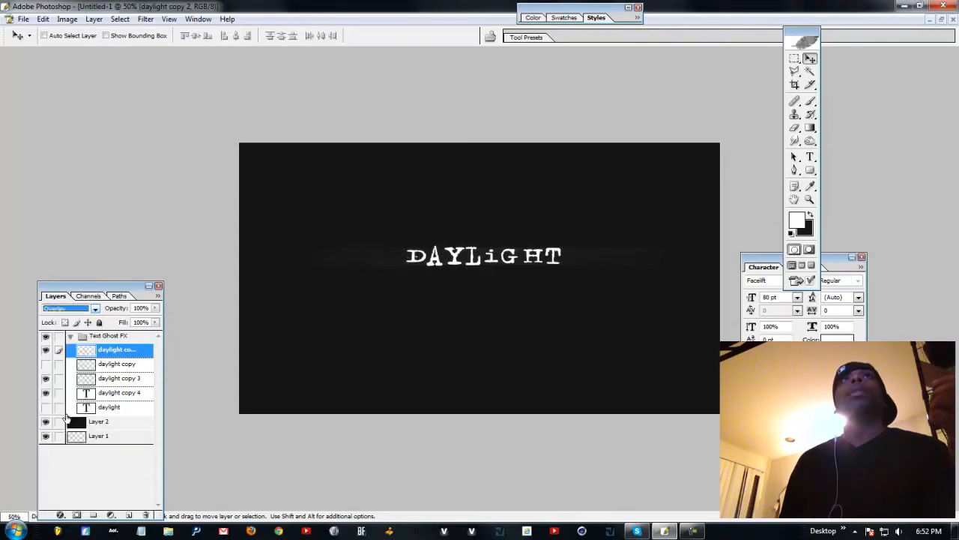
click(91, 308)
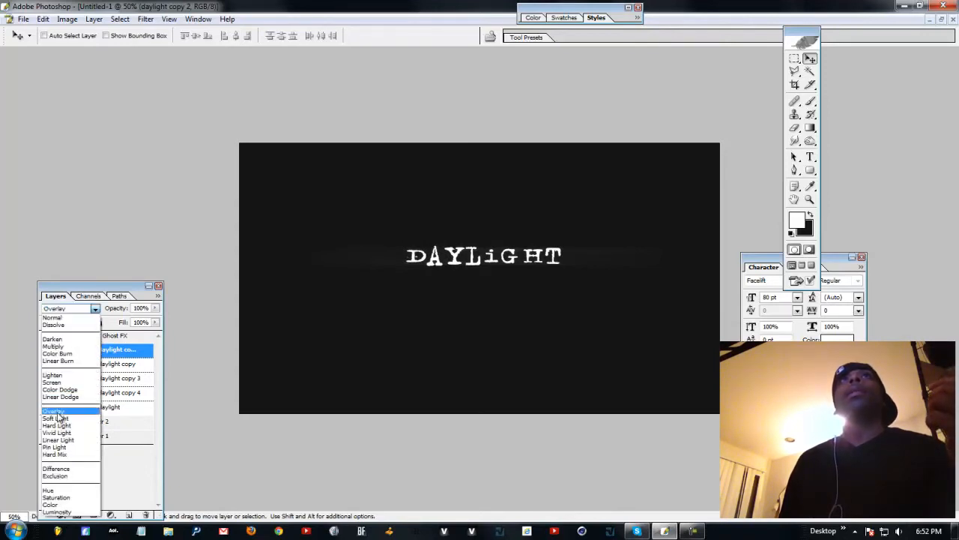
click(57, 417)
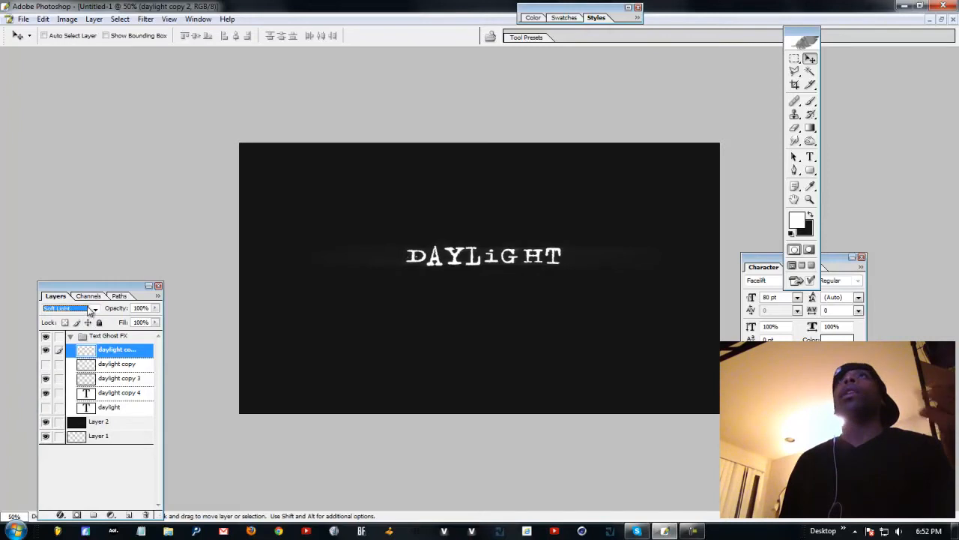
click(91, 308)
click(63, 317)
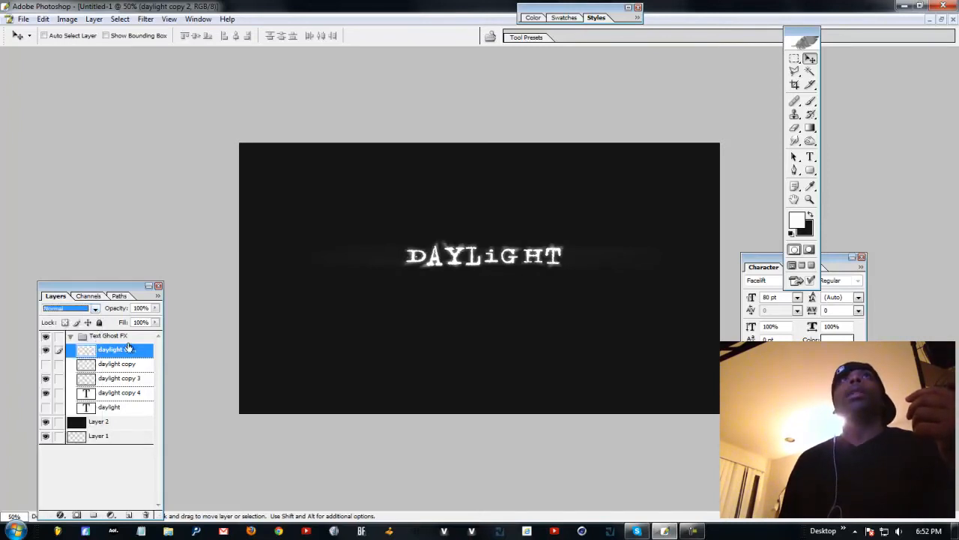
Set the daylight copy 4 text layer's opacity to 15%
click(113, 393)
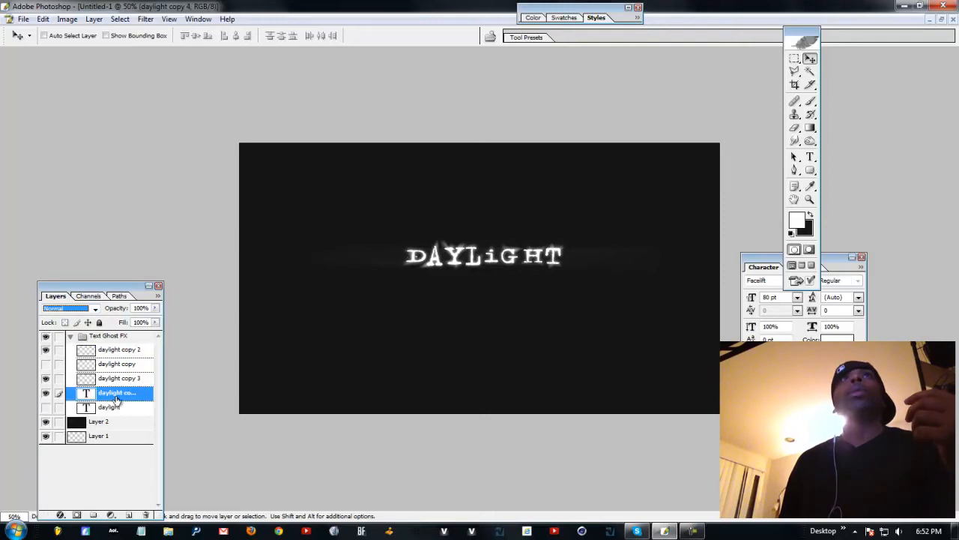
click(155, 308)
drag(156, 321, 108, 324)
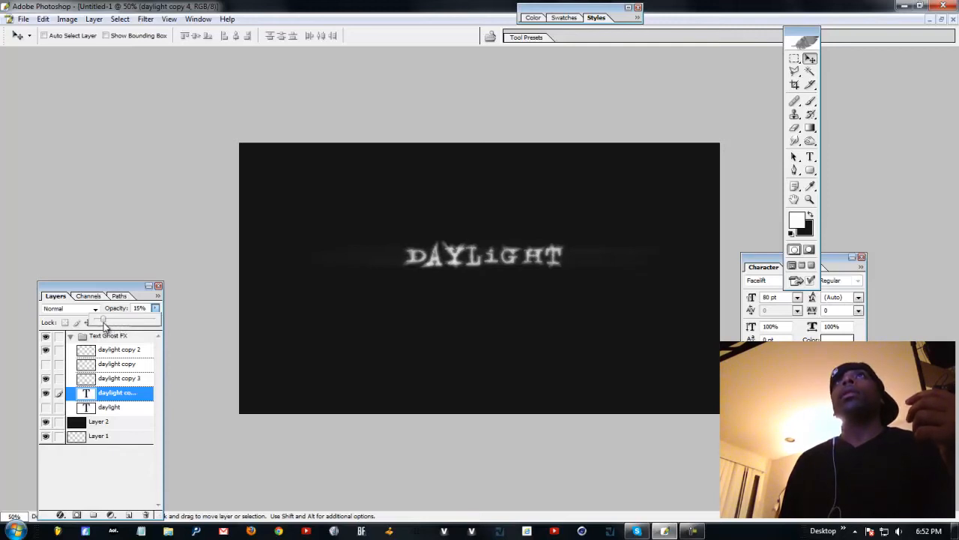
click(114, 397)
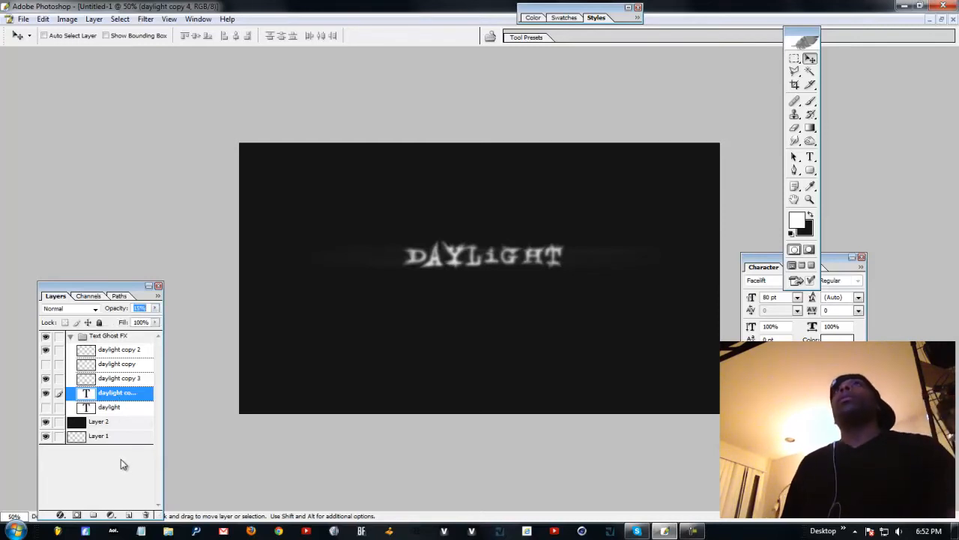
Switch to Windows Explorer and open the 1.SicCcCcCCcCcK Stock folder inside DayLightGFX
right_click(169, 532)
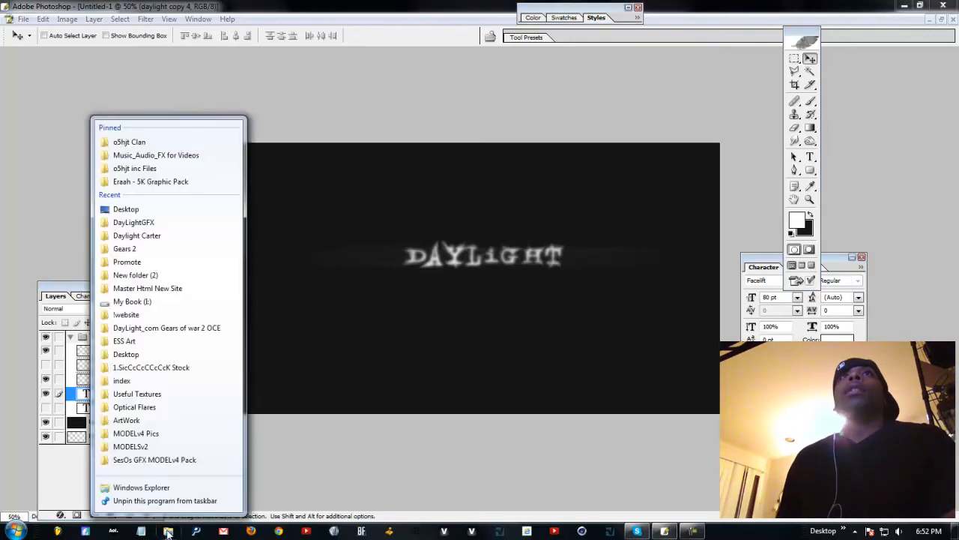
click(133, 225)
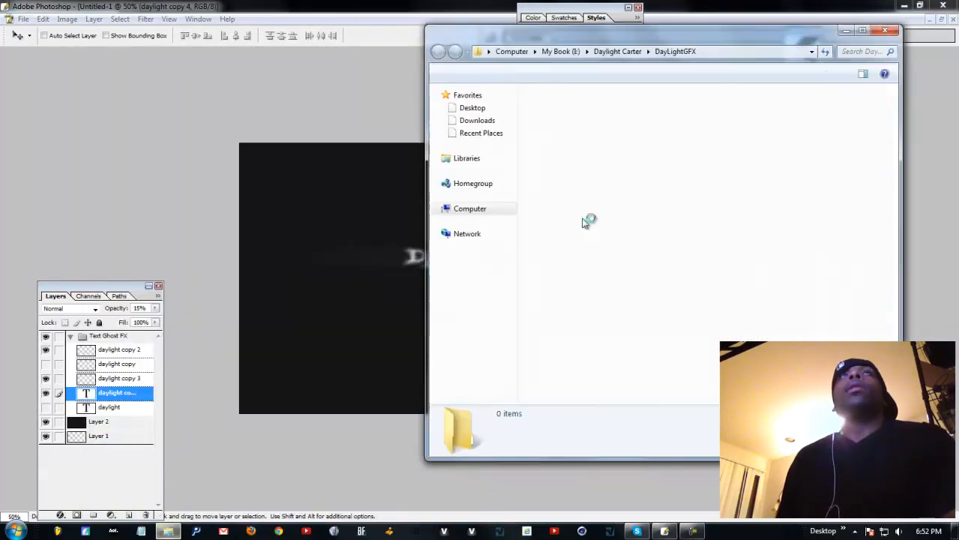
click(631, 131)
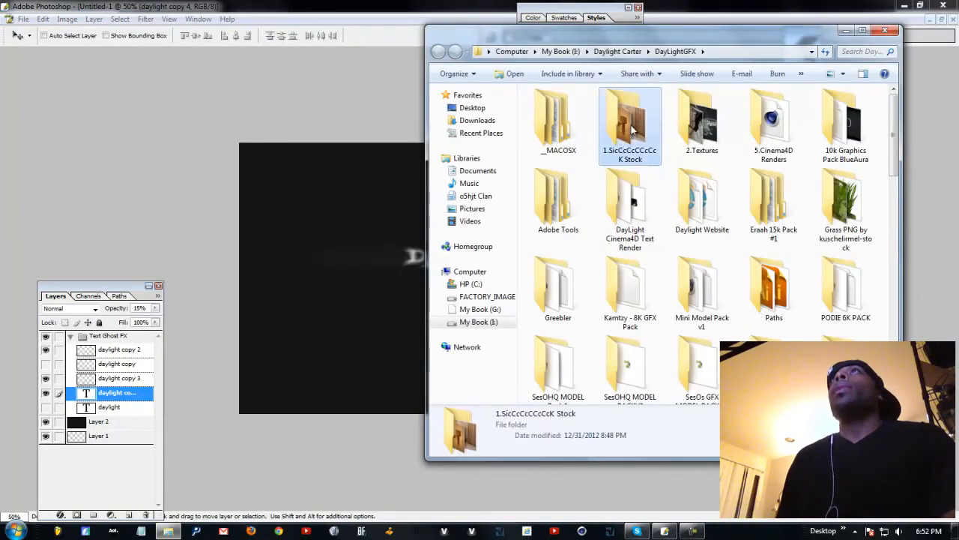
double_click(631, 131)
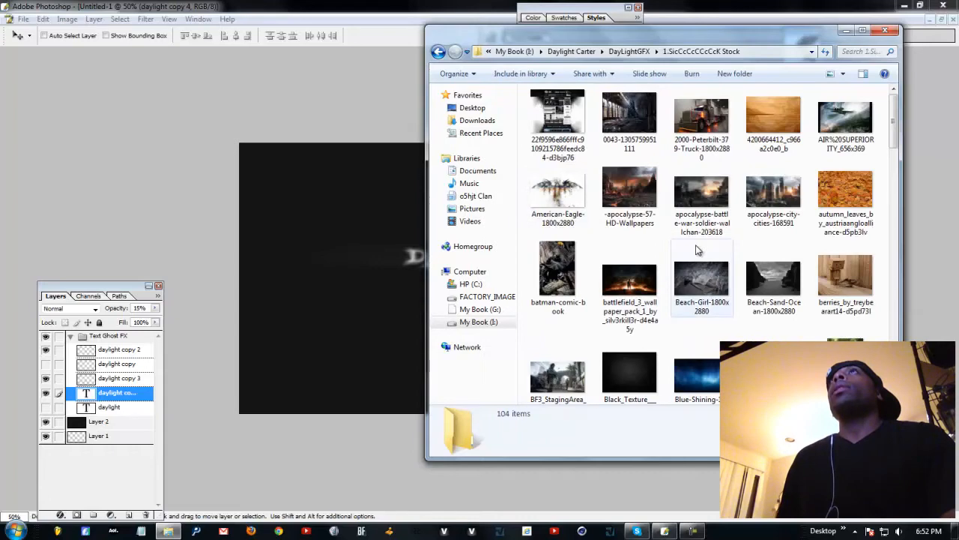
Find the Concert-Music-1800x2880 image in the stock folder and open it in Photoshop
scroll(697, 249, down, 1)
scroll(705, 258, down, 2)
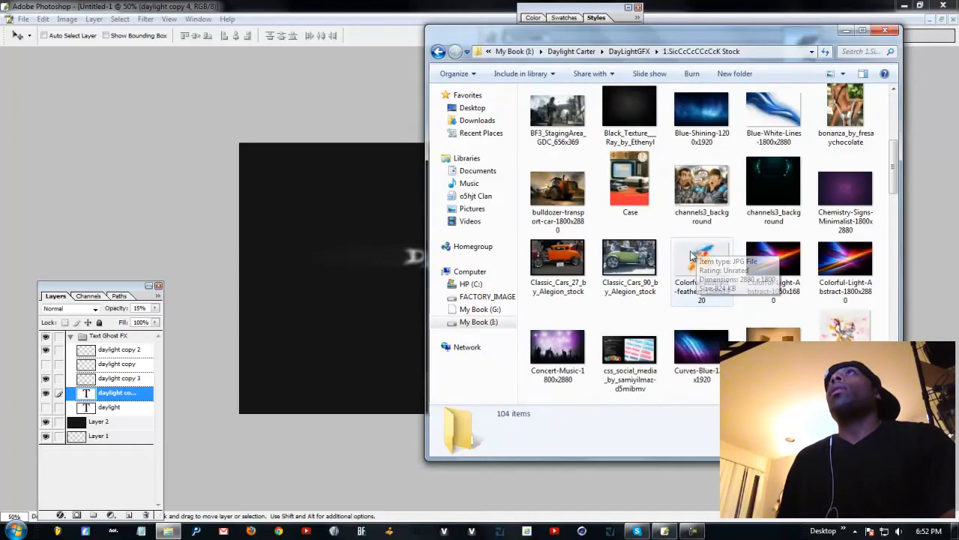
scroll(723, 291, down, 2)
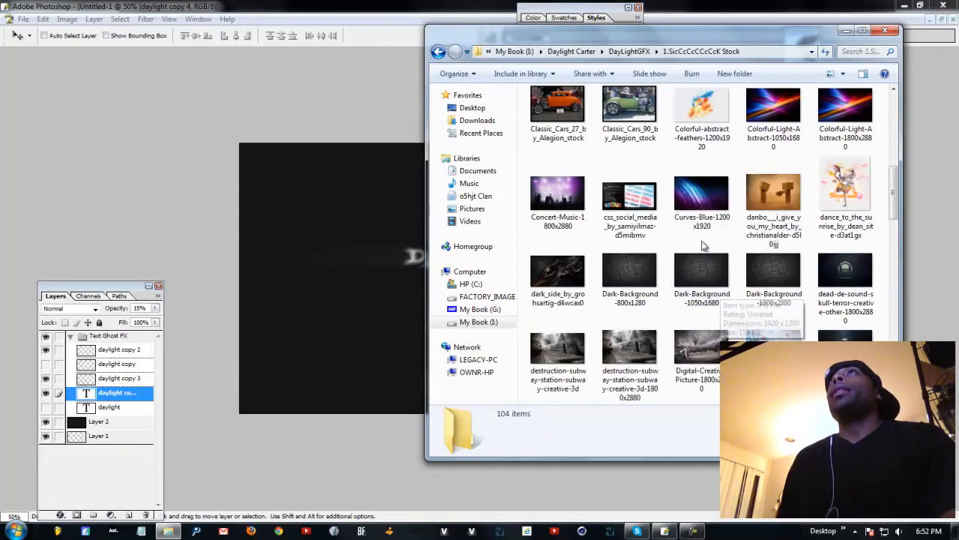
drag(562, 188, 404, 223)
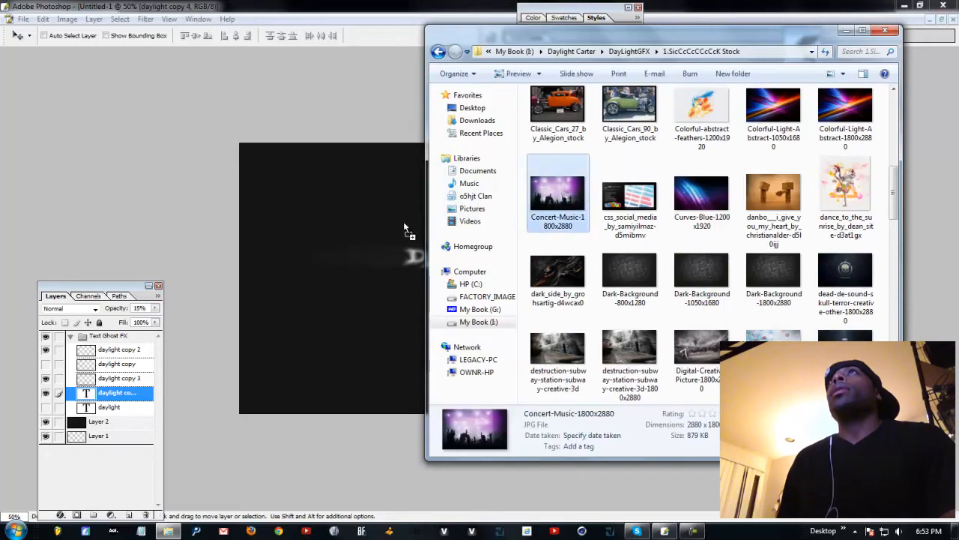
drag(37, 190, 133, 175)
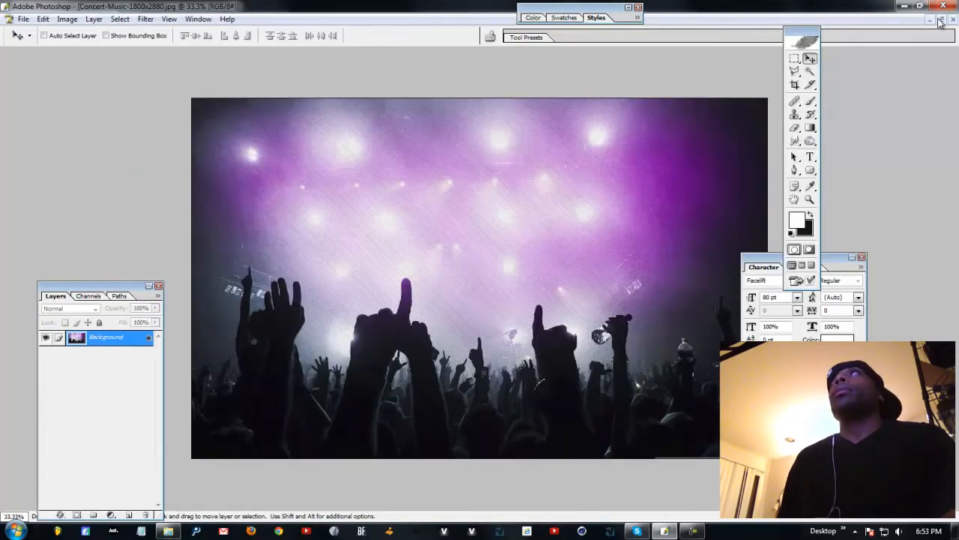
Float the document windows, try the concert image as a background in the DAYLIGHT composition, and delete its layer
click(941, 19)
drag(276, 68, 619, 228)
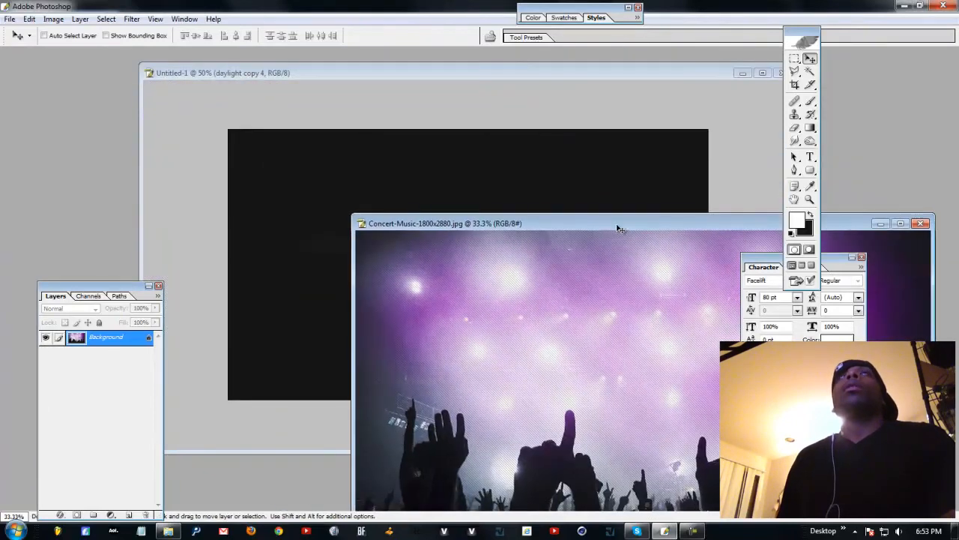
drag(645, 384, 334, 253)
drag(342, 303, 463, 324)
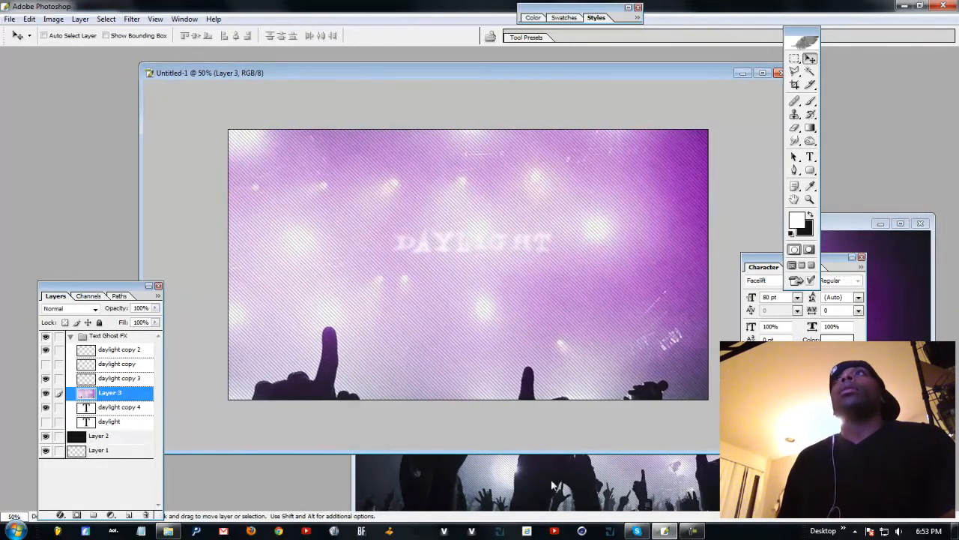
drag(124, 394, 145, 515)
Return to the stock folder in Windows Explorer and open the blue water-drops image in Photoshop
click(168, 531)
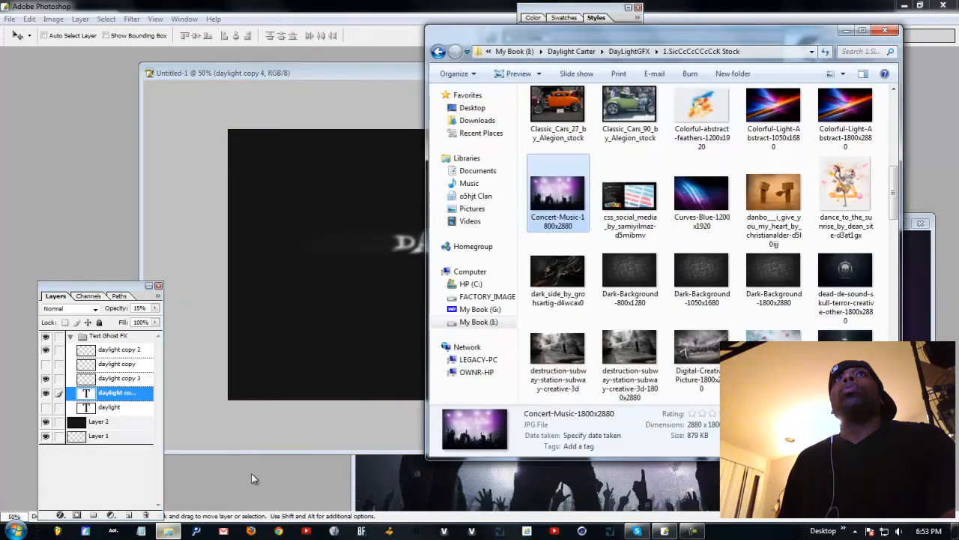
drag(895, 209, 899, 356)
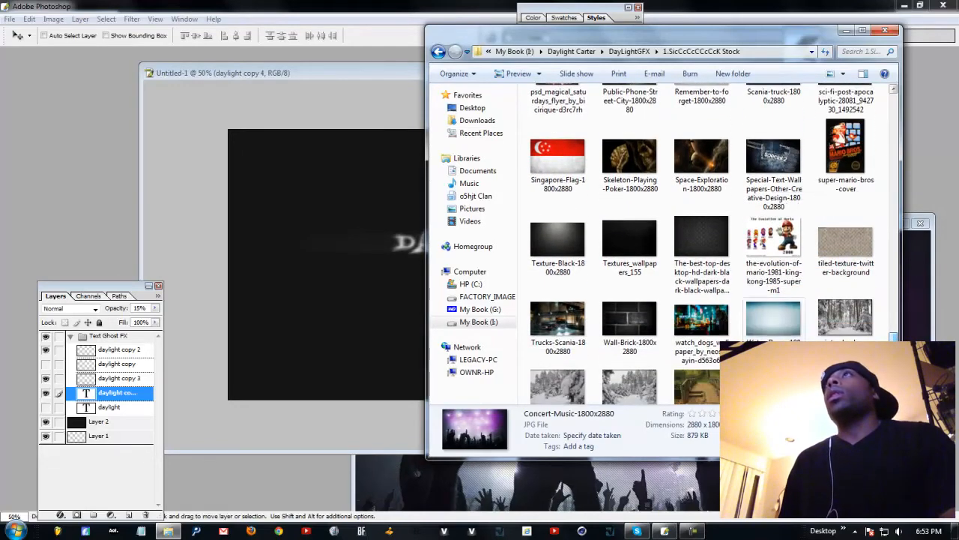
click(777, 321)
drag(779, 321, 101, 222)
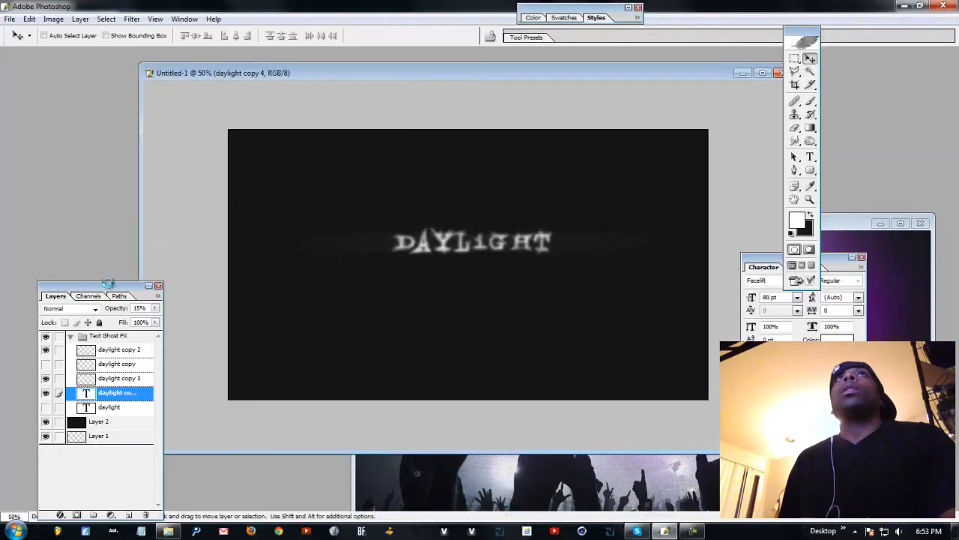
Copy the water-drops image into the DAYLIGHT composition and position it over the upper three quarters of the canvas
drag(326, 68, 346, 319)
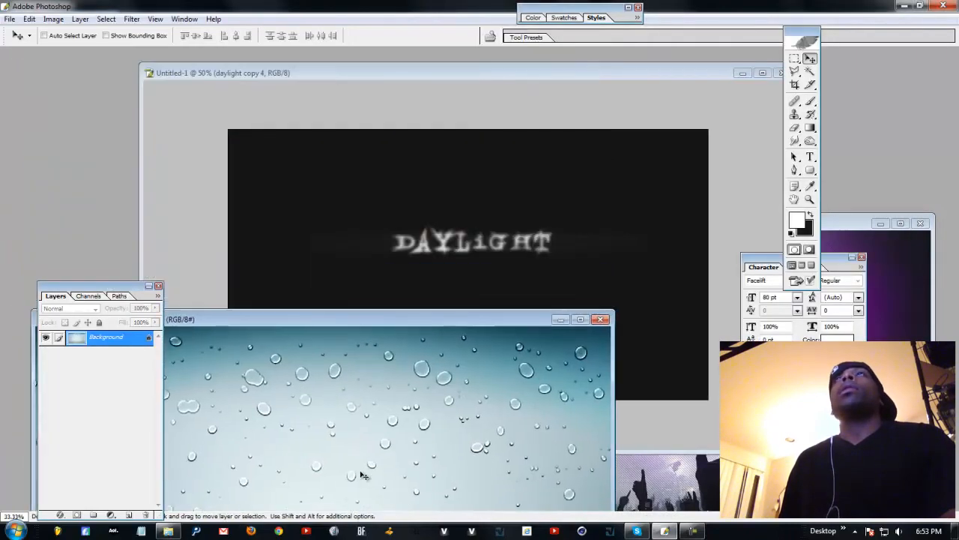
drag(514, 271, 520, 268)
drag(479, 317, 457, 413)
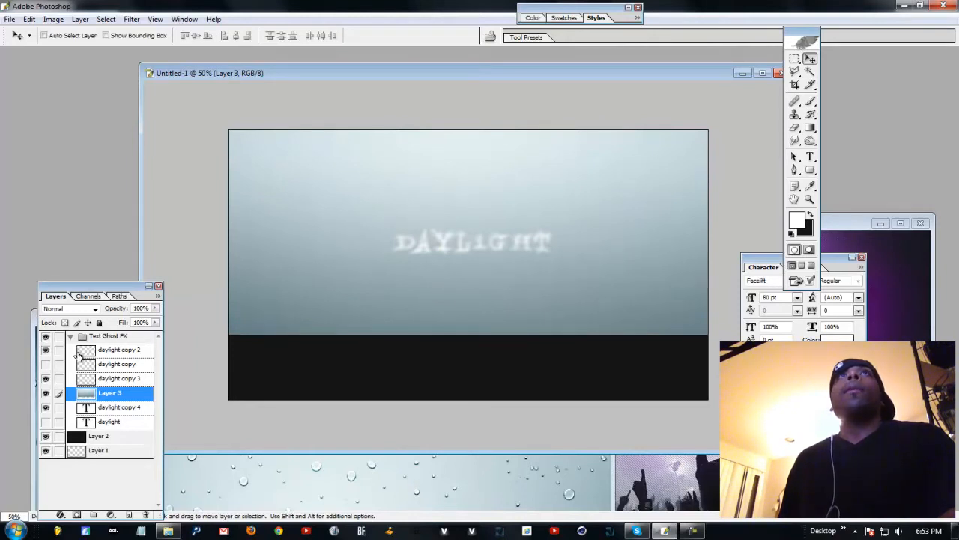
Move the water-drops layer out of the Text Ghost FX group to just above Layer 2 and collapse the group
drag(119, 394, 122, 433)
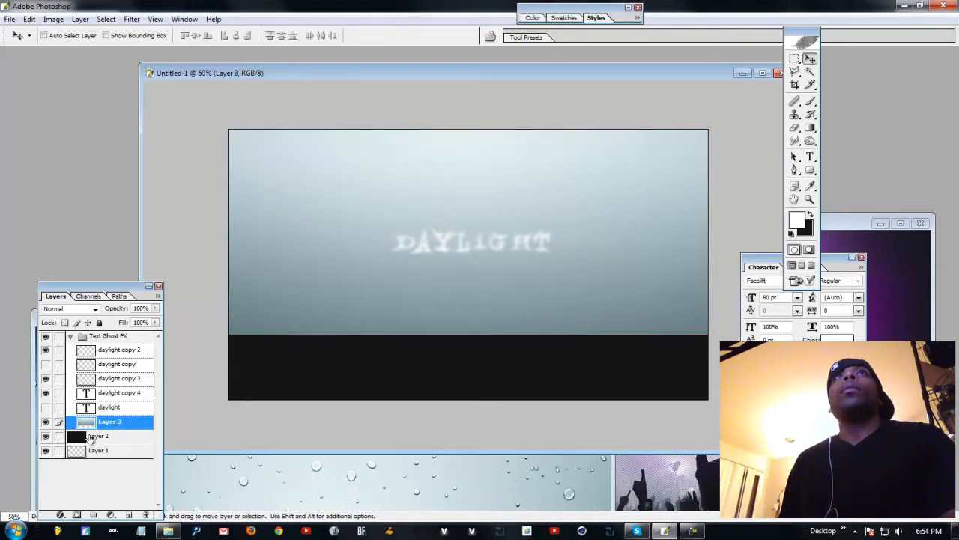
drag(96, 424, 97, 445)
click(71, 336)
mouse_move(111, 364)
mouse_down()
mouse_move(117, 344)
mouse_move(100, 355)
mouse_up()
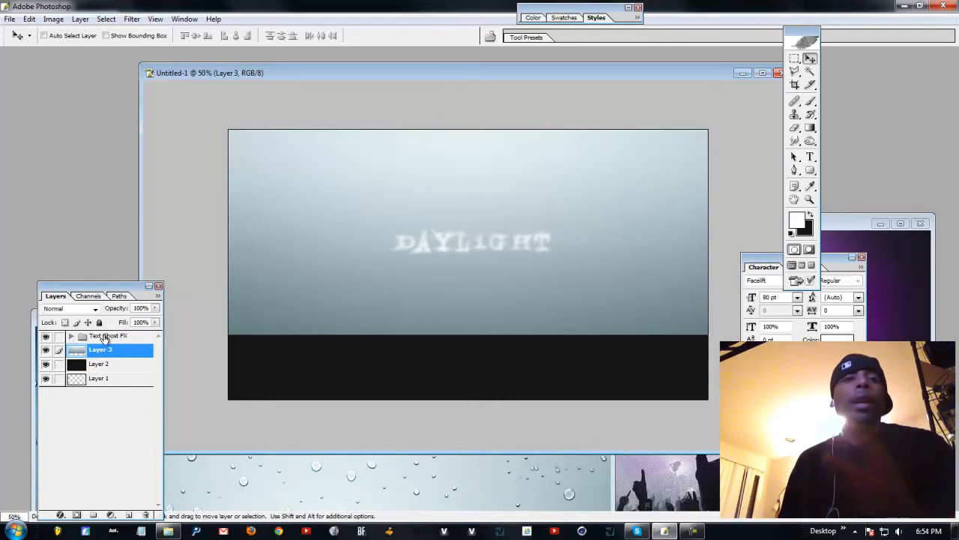
Duplicate the Text Ghost FX group and merge the copy into a single layer
drag(102, 336, 129, 514)
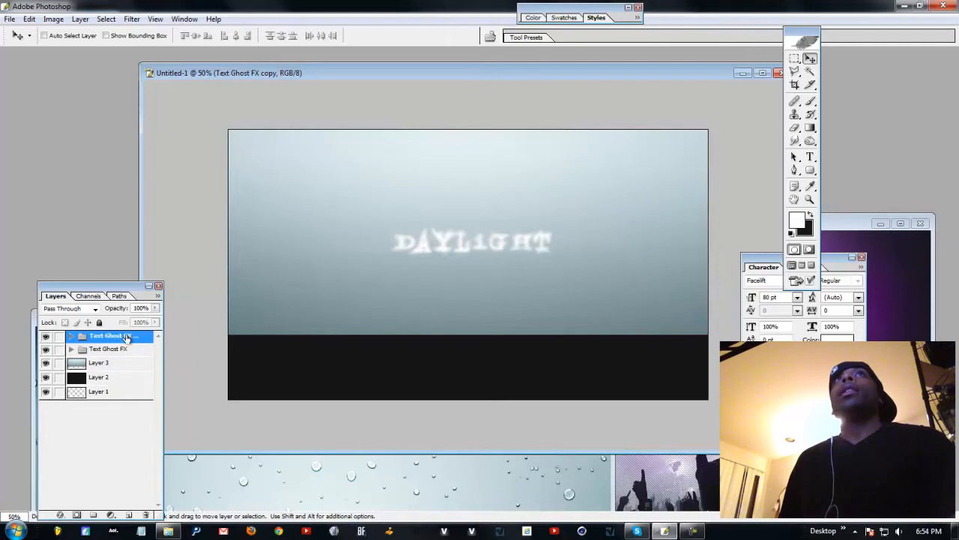
click(81, 19)
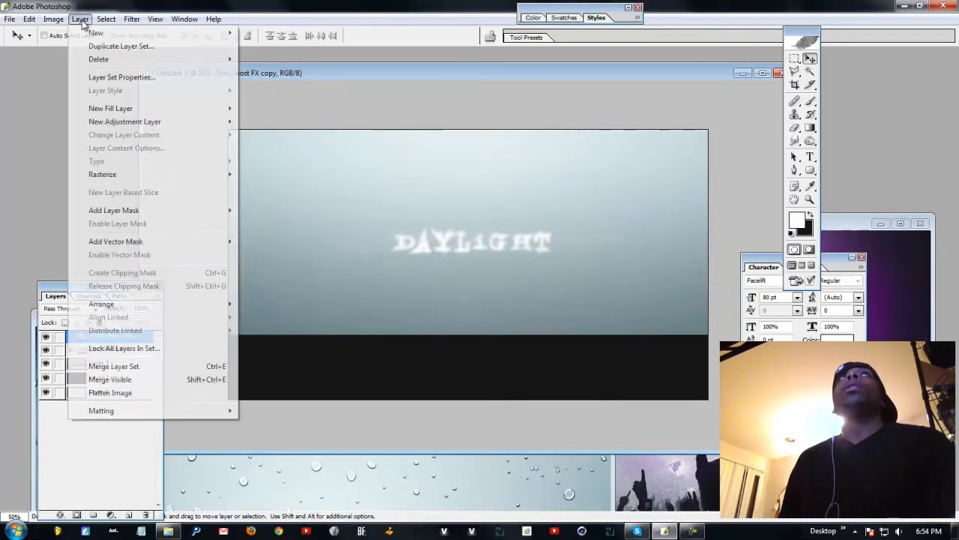
click(123, 366)
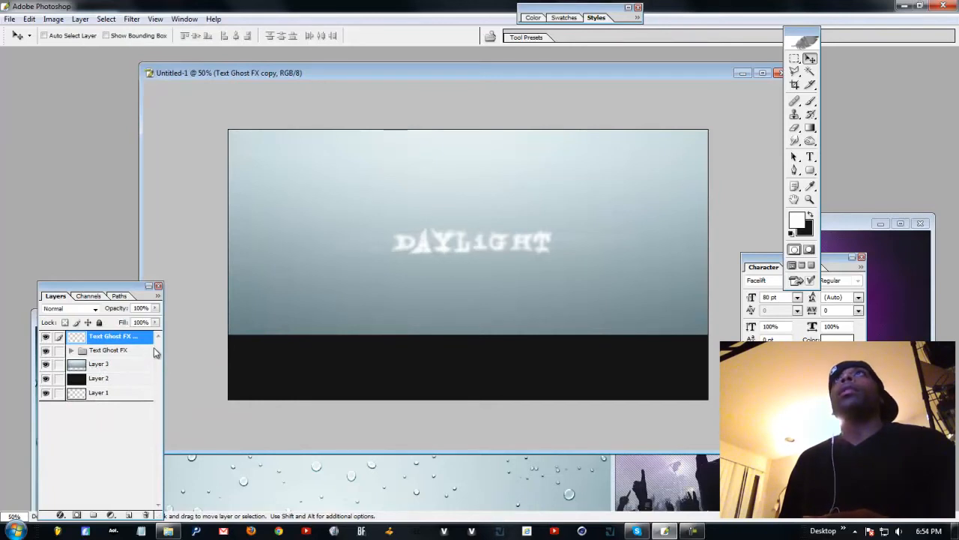
Compare the merged Text Ghost FX copy with the original group and apply a 7.5-pixel Gaussian Blur to the copy
click(46, 350)
click(46, 336)
click(46, 338)
click(46, 350)
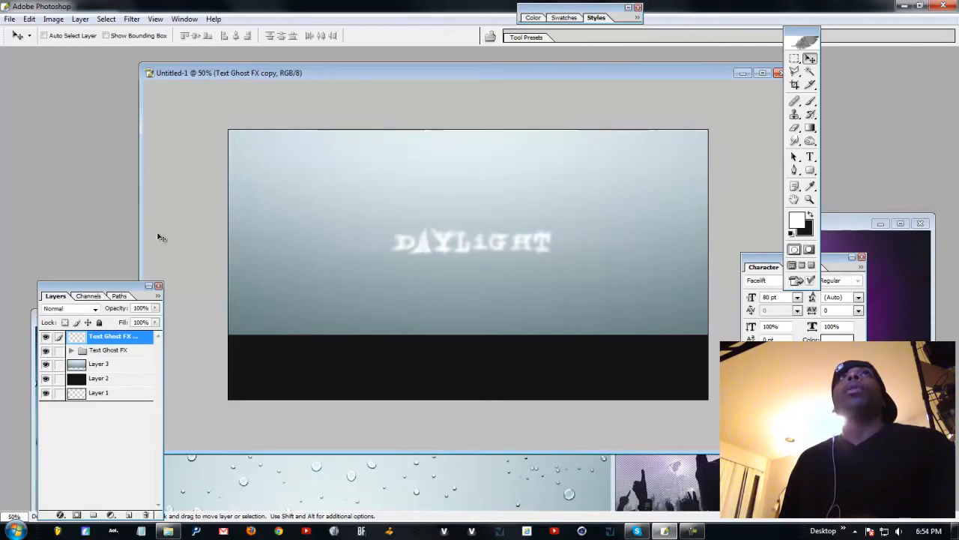
click(131, 20)
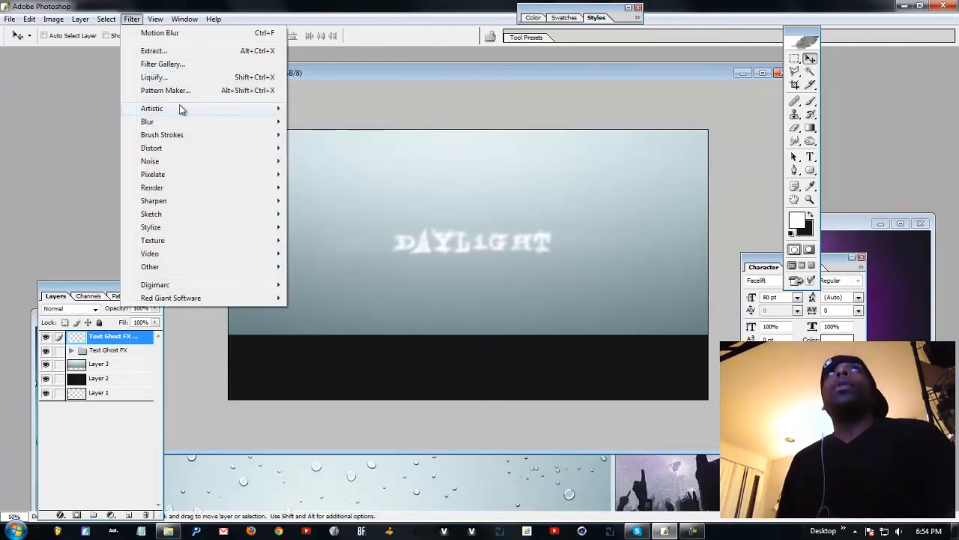
mouse_move(173, 121)
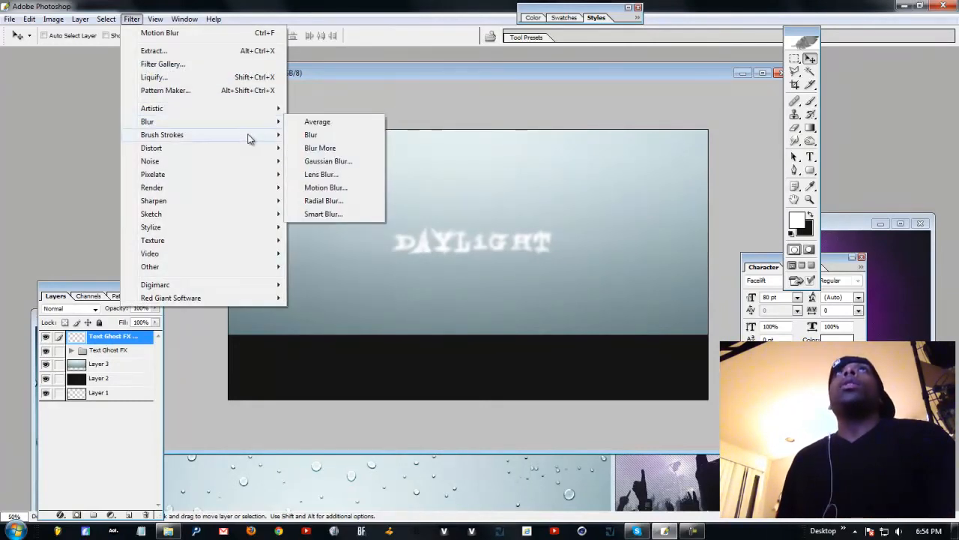
click(344, 161)
mouse_move(158, 247)
mouse_down()
mouse_move(185, 252)
mouse_move(166, 254)
mouse_up()
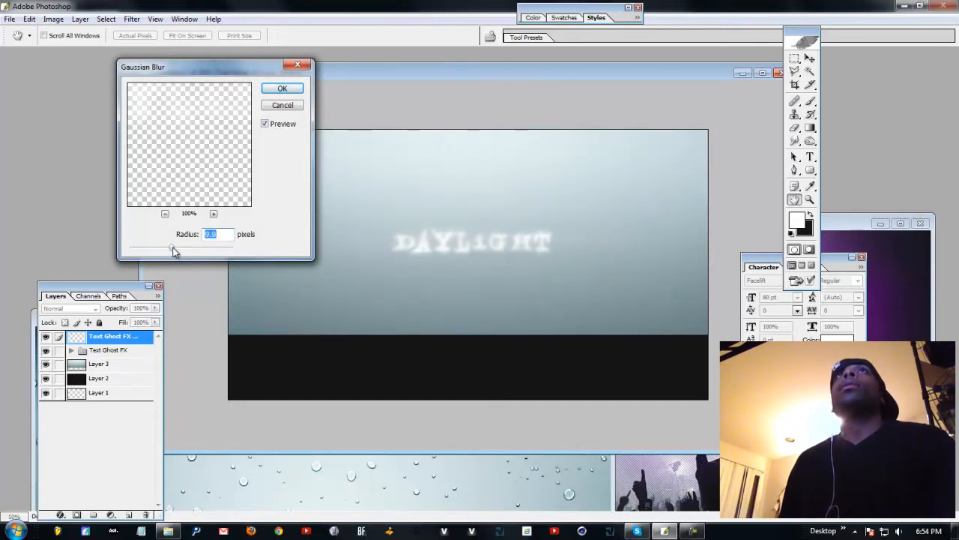
drag(170, 251, 165, 249)
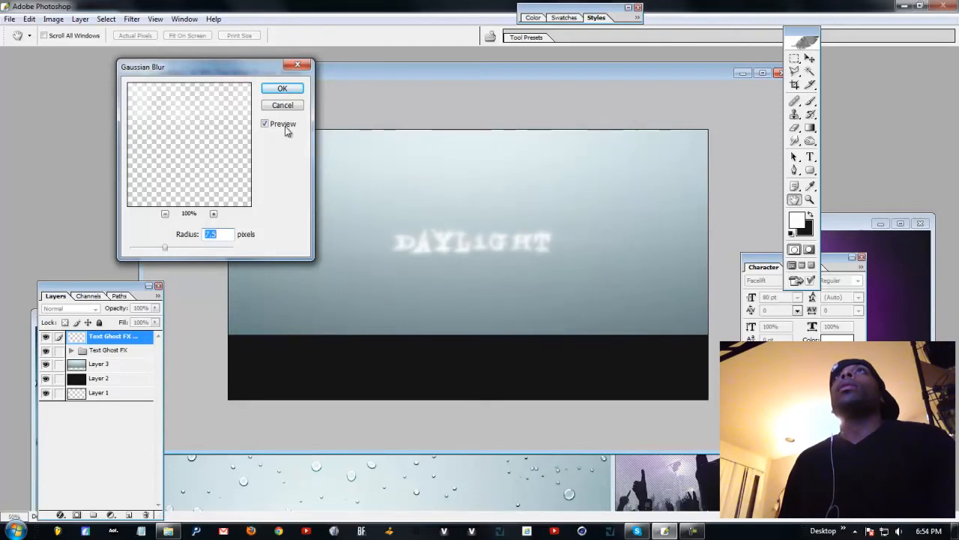
click(282, 88)
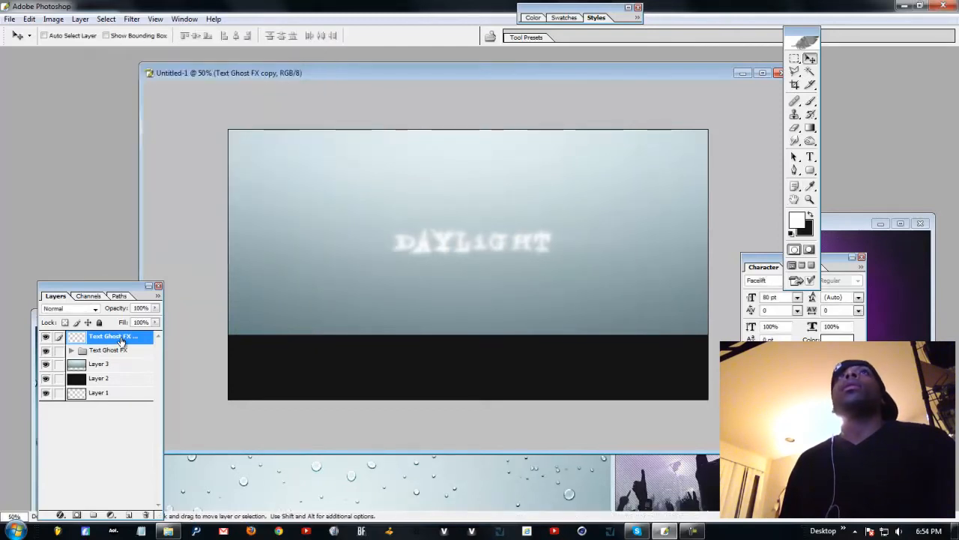
click(140, 21)
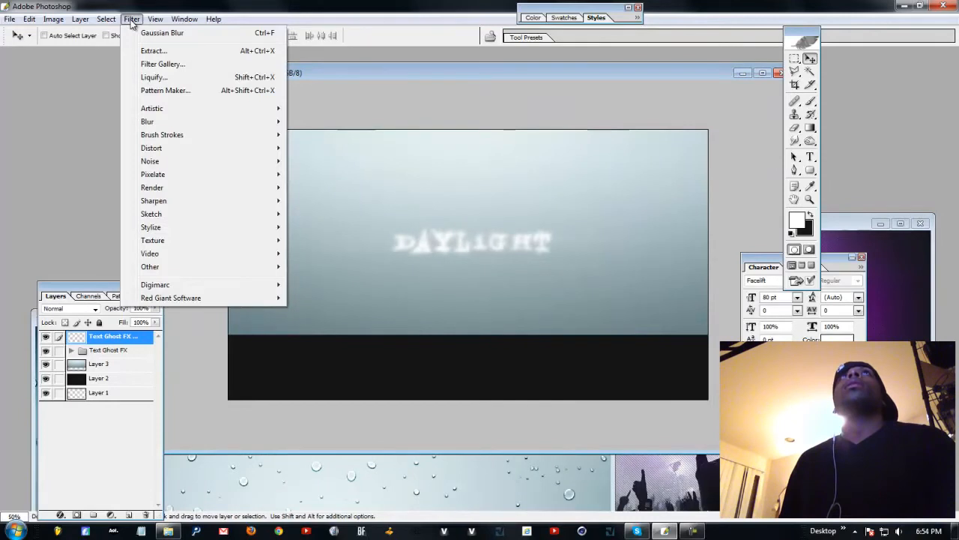
click(160, 78)
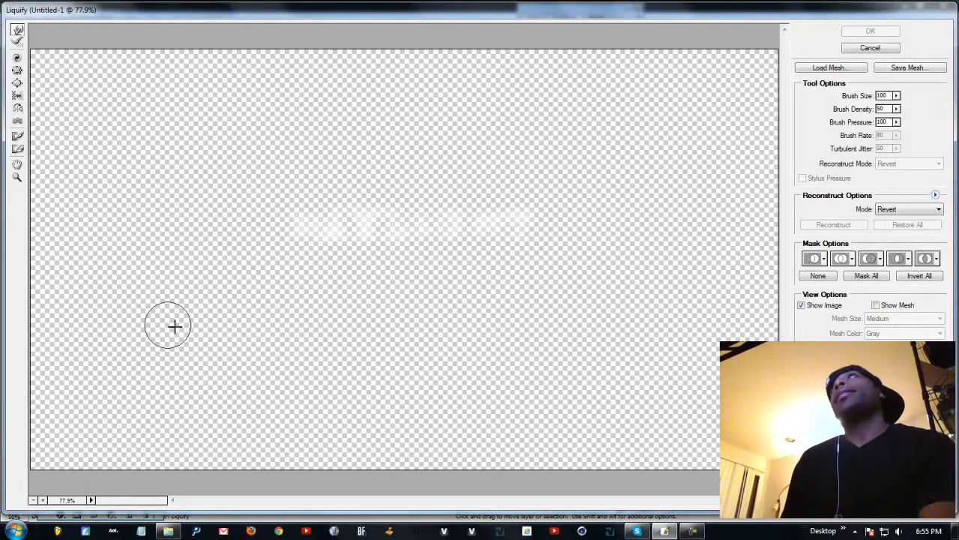
click(870, 47)
Duplicate the Text Ghost FX group again and merge this second copy into a single layer
double_click(108, 350)
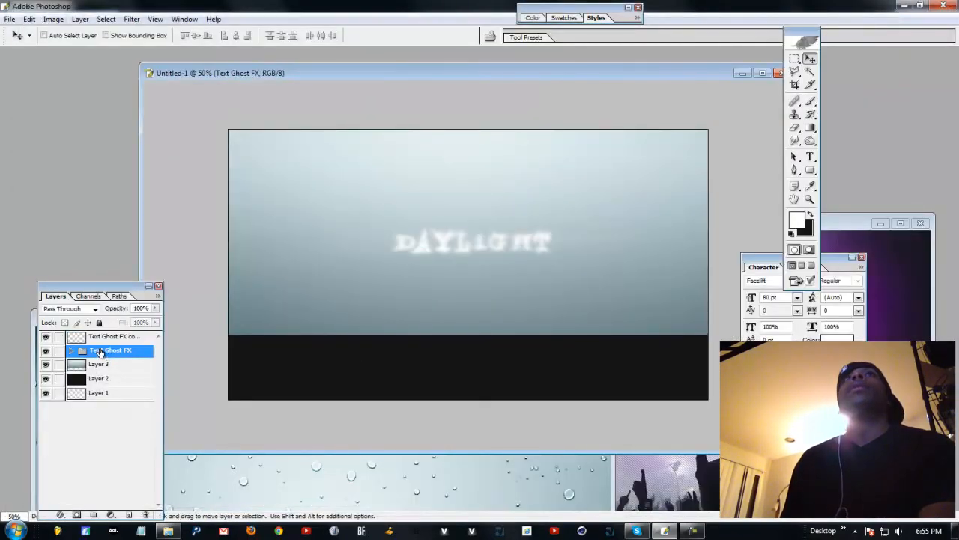
drag(130, 516, 130, 516)
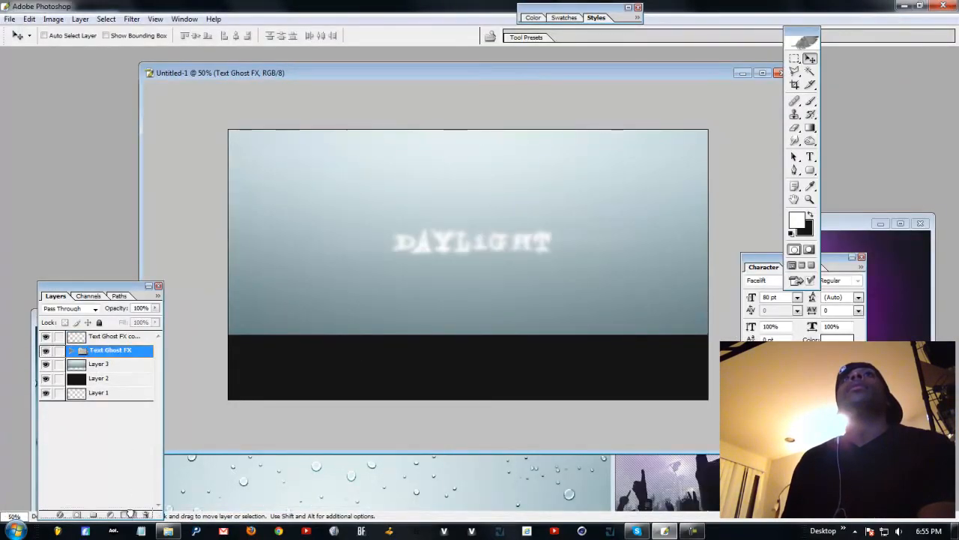
click(80, 19)
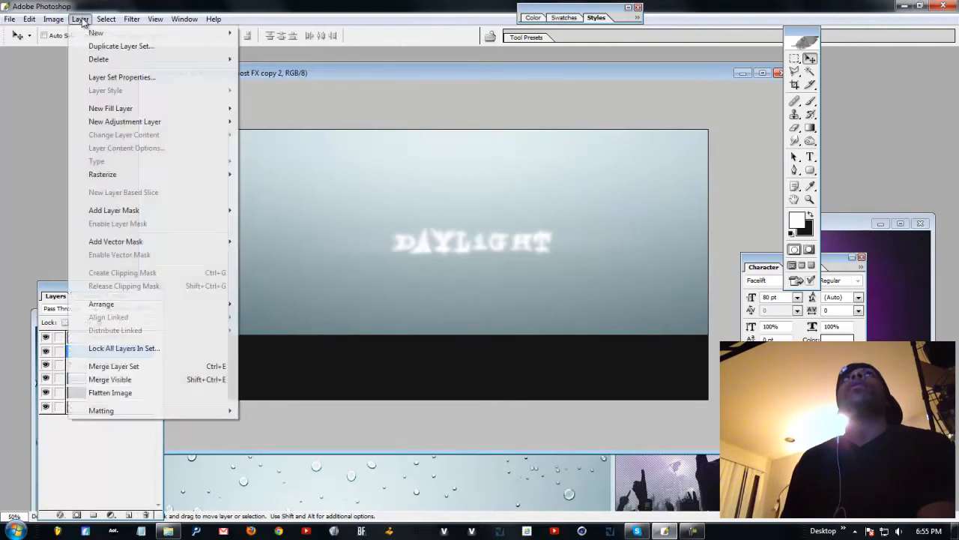
click(116, 366)
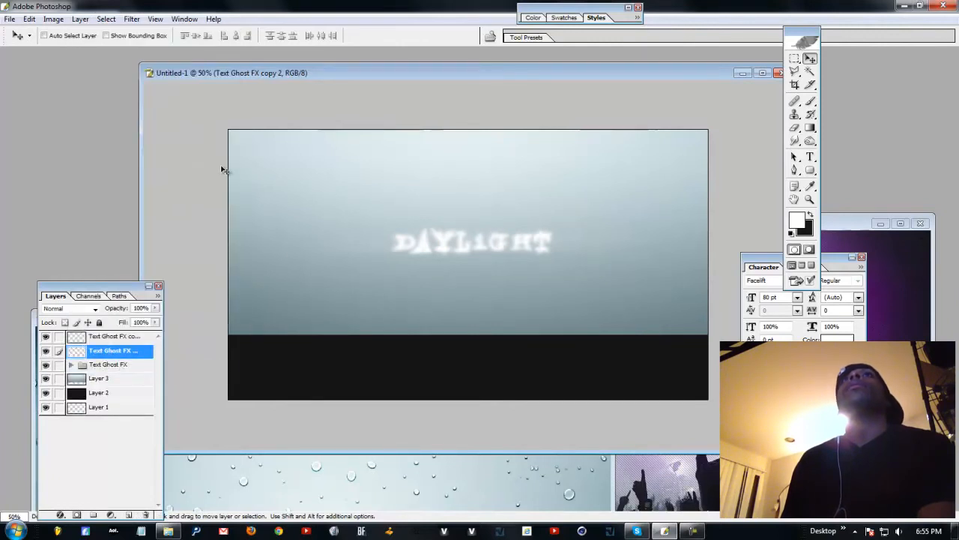
Use Liquify on the second merged copy to pull both ends of the DAYLIGHT text outward into wing-like streaks
click(105, 18)
mouse_move(131, 19)
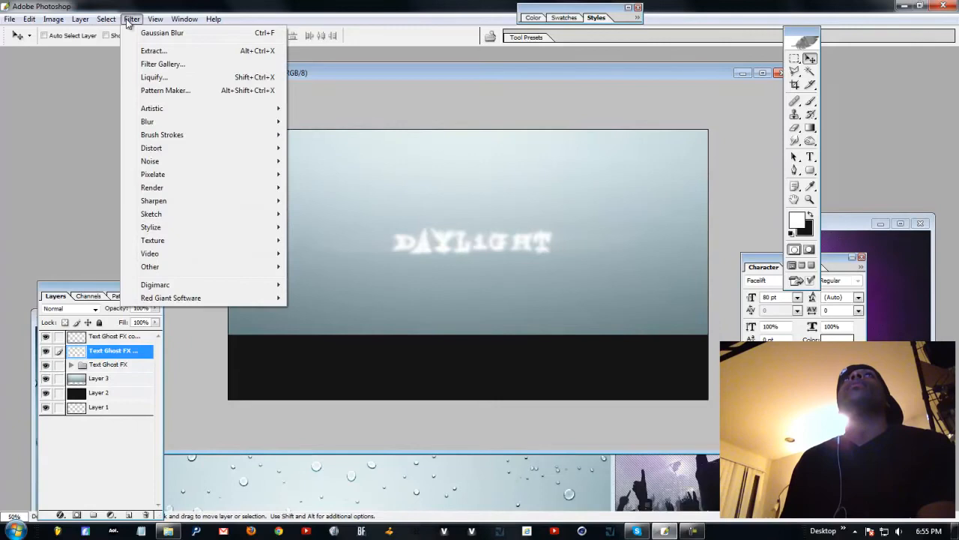
click(166, 77)
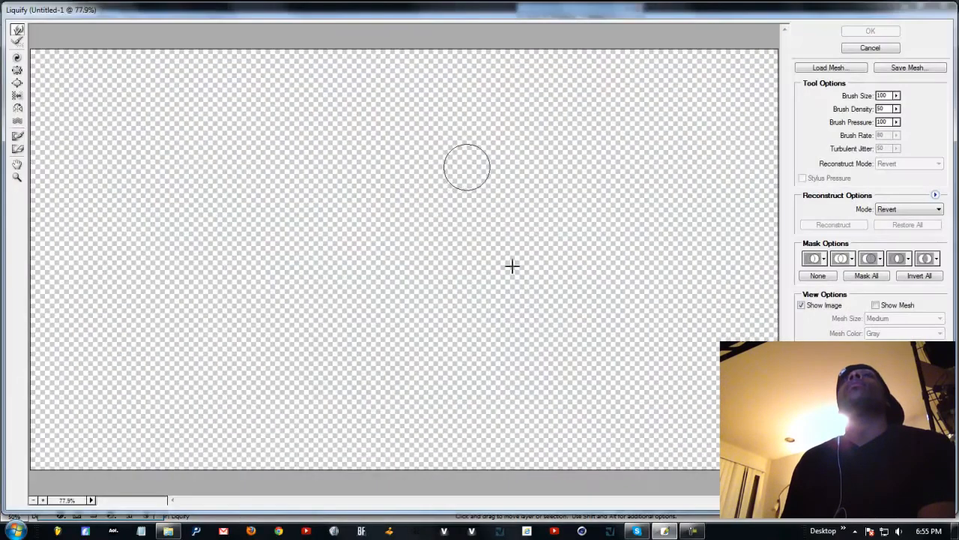
mouse_move(480, 223)
mouse_down()
mouse_move(341, 248)
mouse_move(346, 238)
mouse_move(315, 234)
mouse_move(275, 204)
mouse_move(238, 198)
mouse_move(302, 277)
mouse_up()
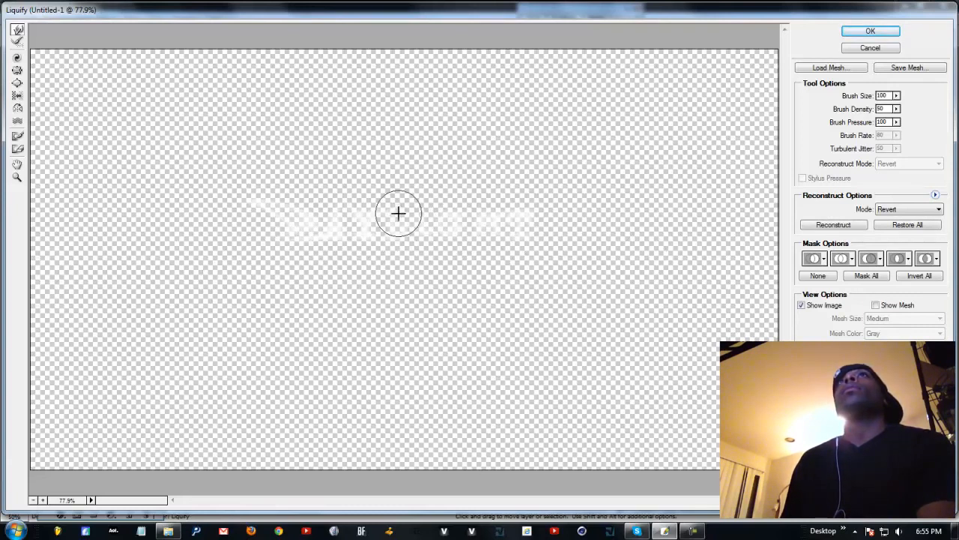
drag(525, 202, 560, 201)
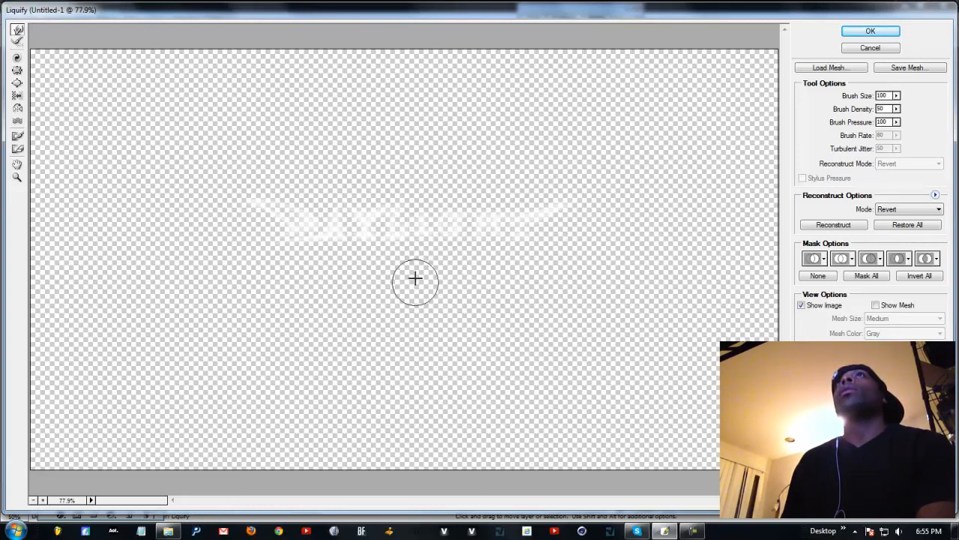
click(882, 35)
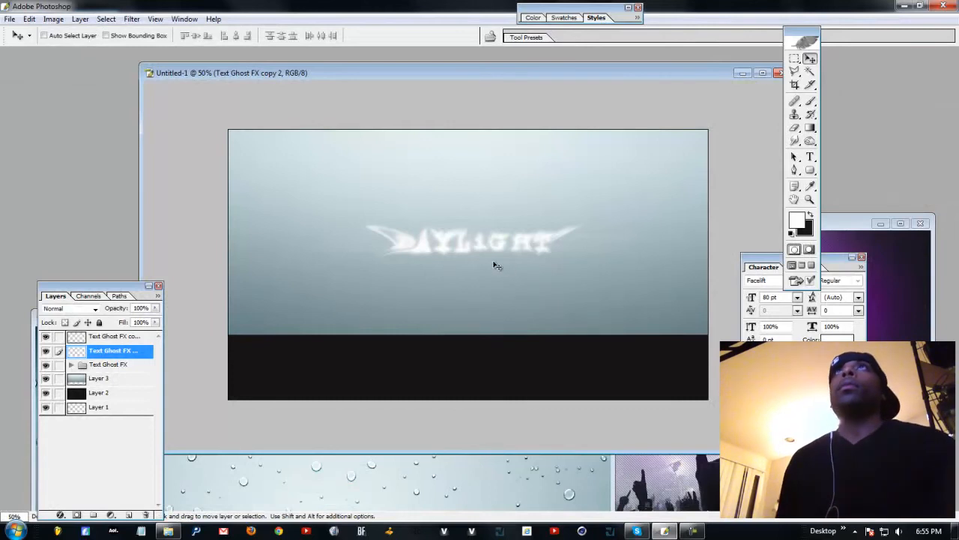
Try Linear Dodge on the liquified text layer, and settle on Soft Light as its blending mode
click(46, 352)
click(46, 352)
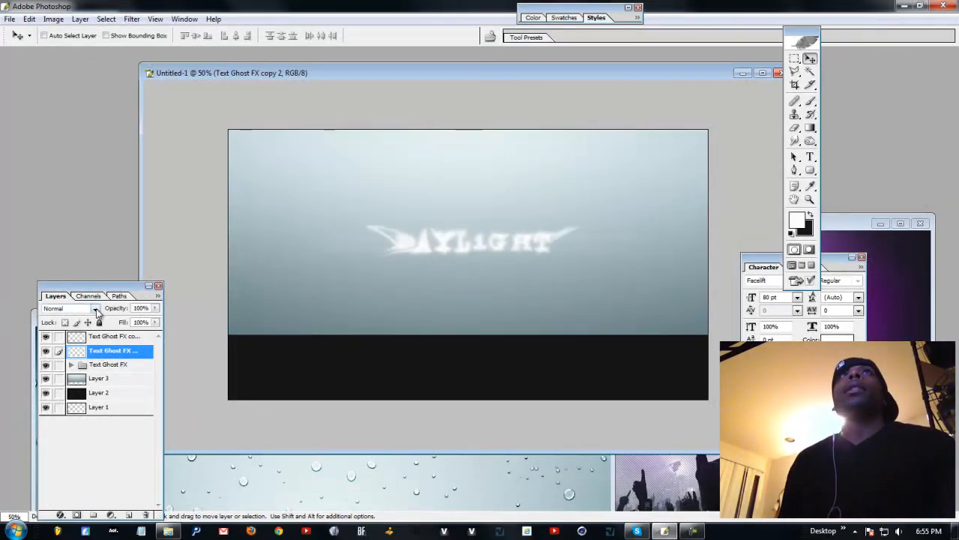
click(95, 308)
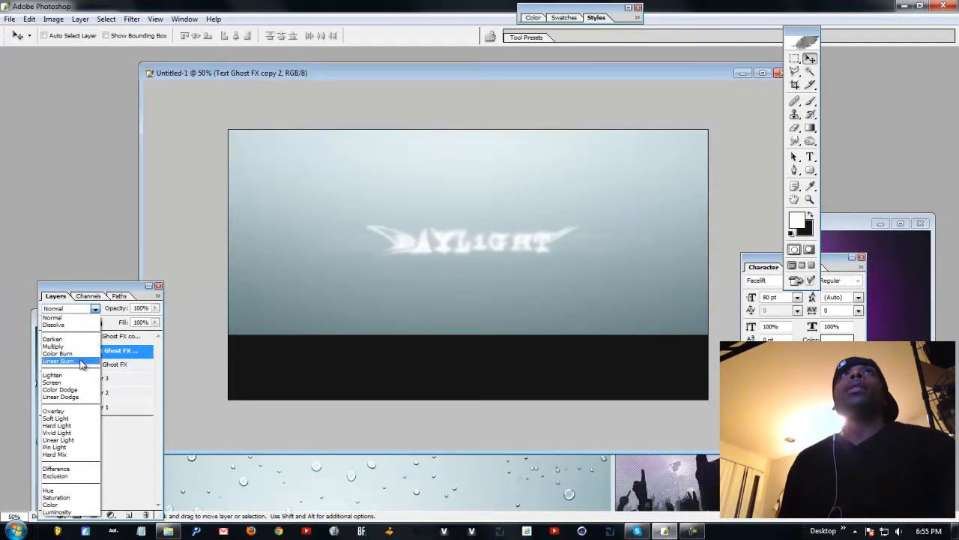
click(65, 397)
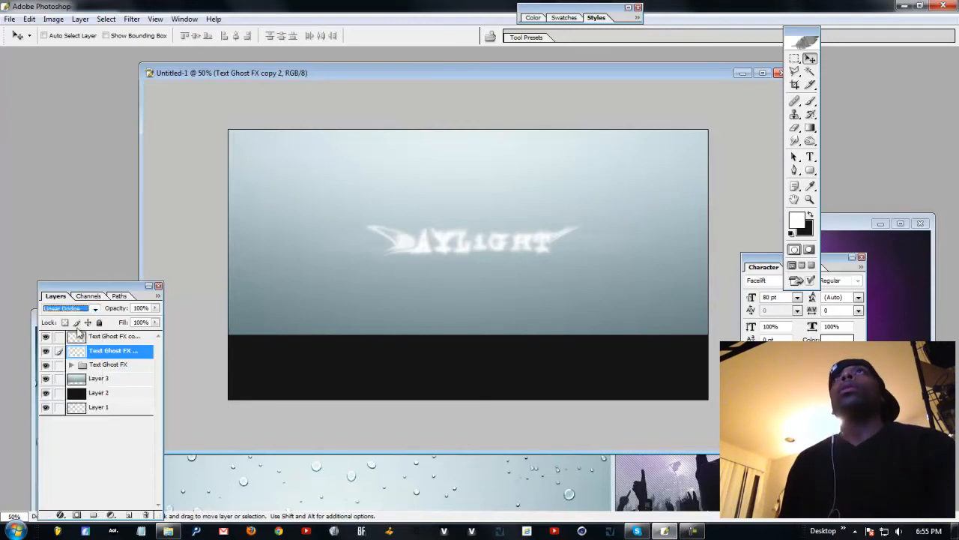
click(90, 308)
click(64, 418)
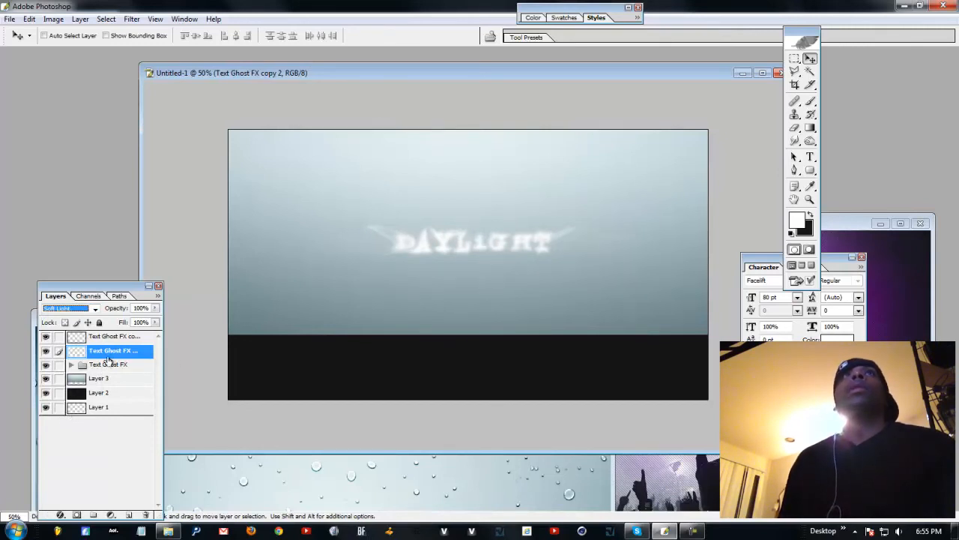
Make a third copy of the Text Ghost FX group and merge it into one layer
drag(113, 371, 129, 515)
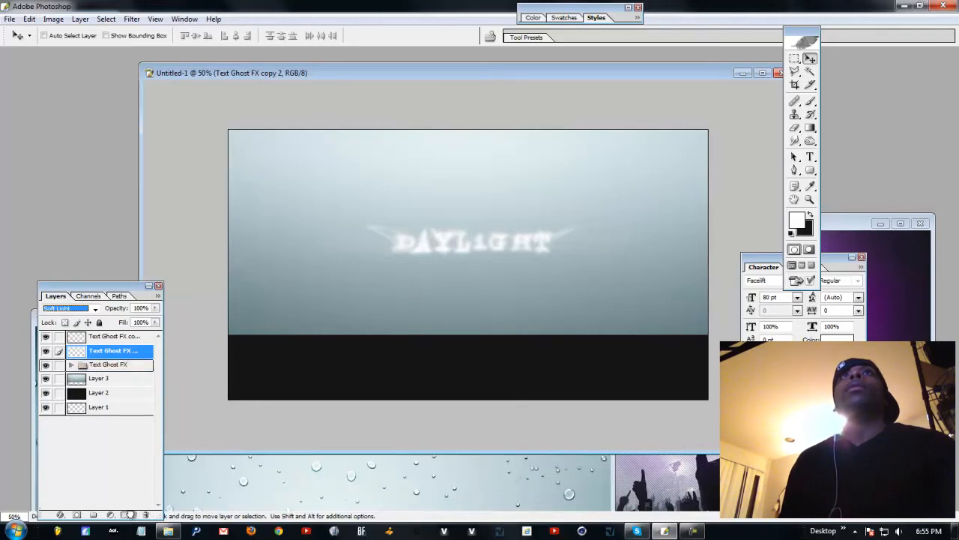
click(81, 20)
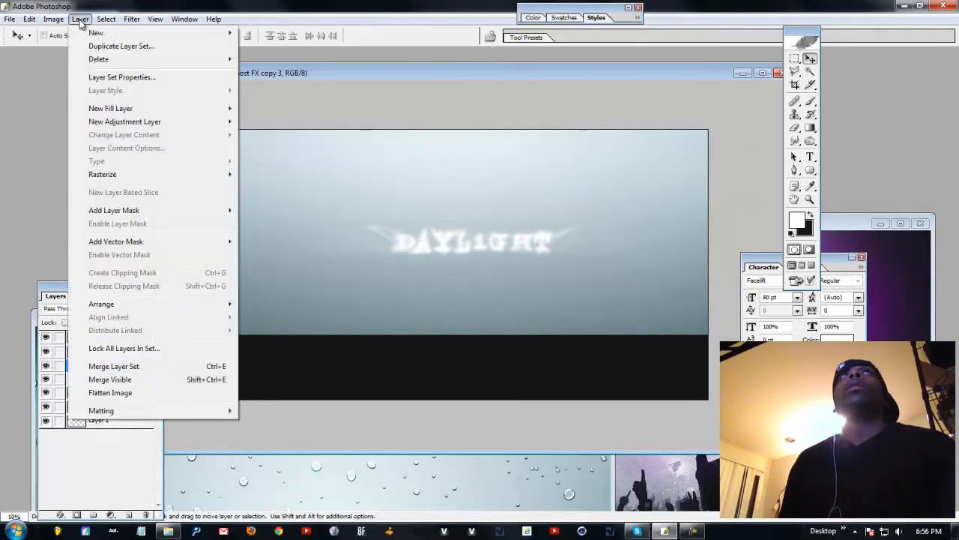
click(114, 366)
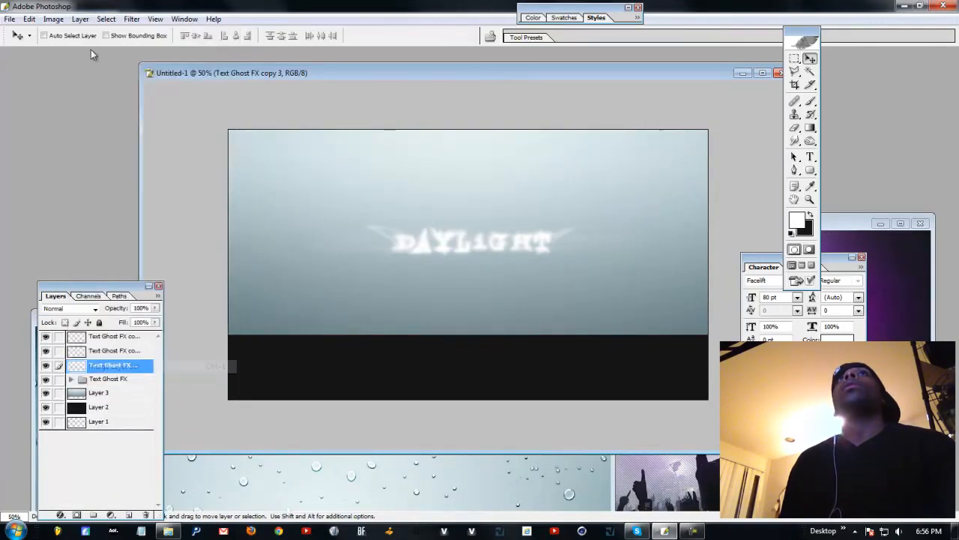
Use Liquify on the third merged copy to smear the middle letters of DAYLIGHT outward into wispy streaks
click(132, 19)
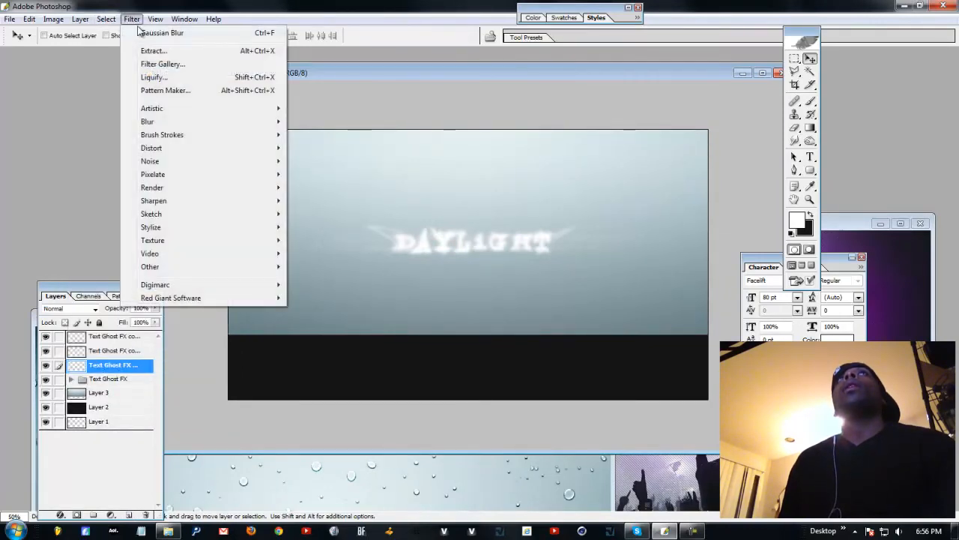
click(169, 76)
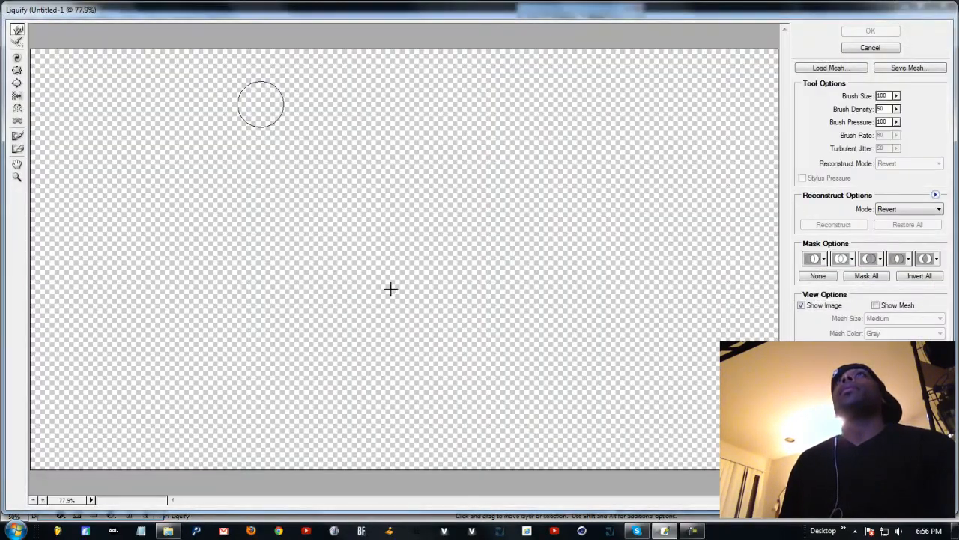
drag(392, 230, 523, 154)
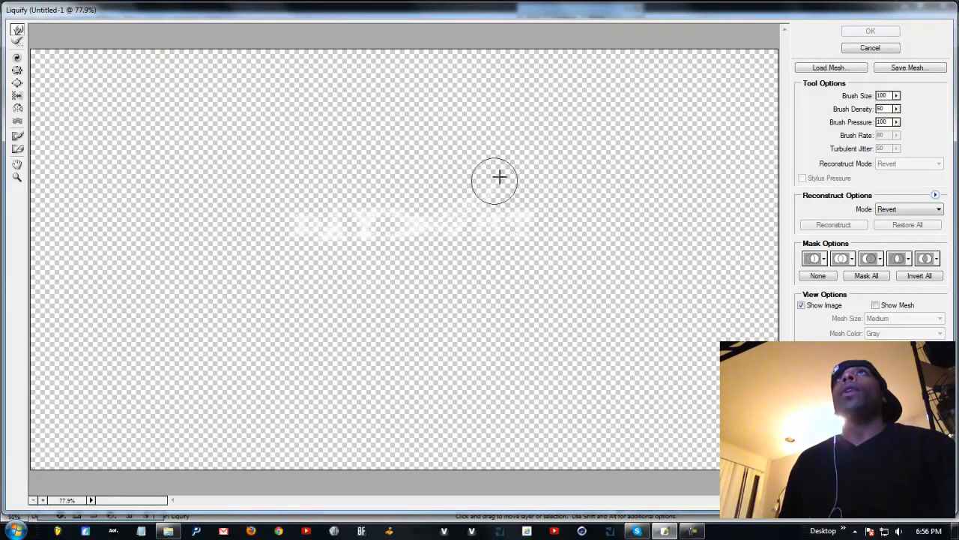
drag(426, 212, 302, 139)
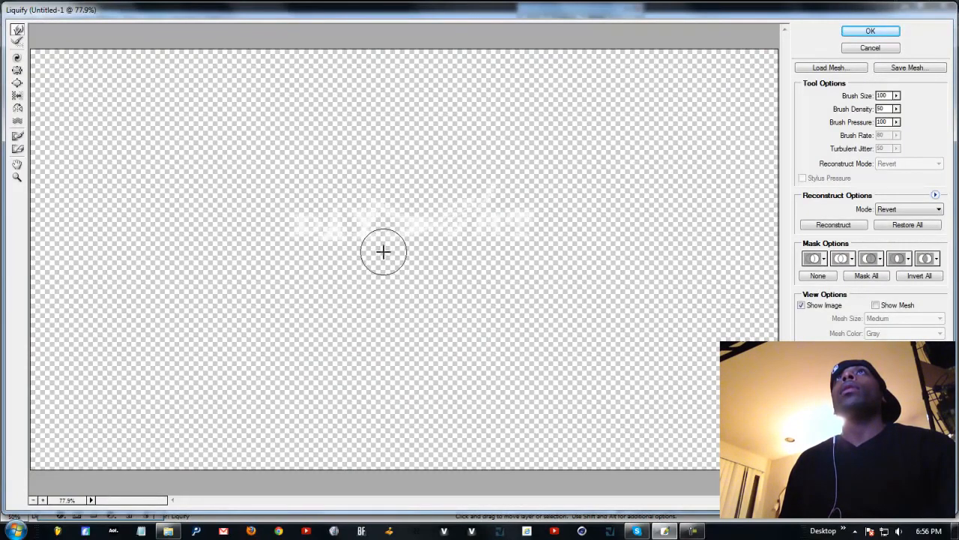
drag(362, 245, 279, 282)
click(488, 241)
click(870, 32)
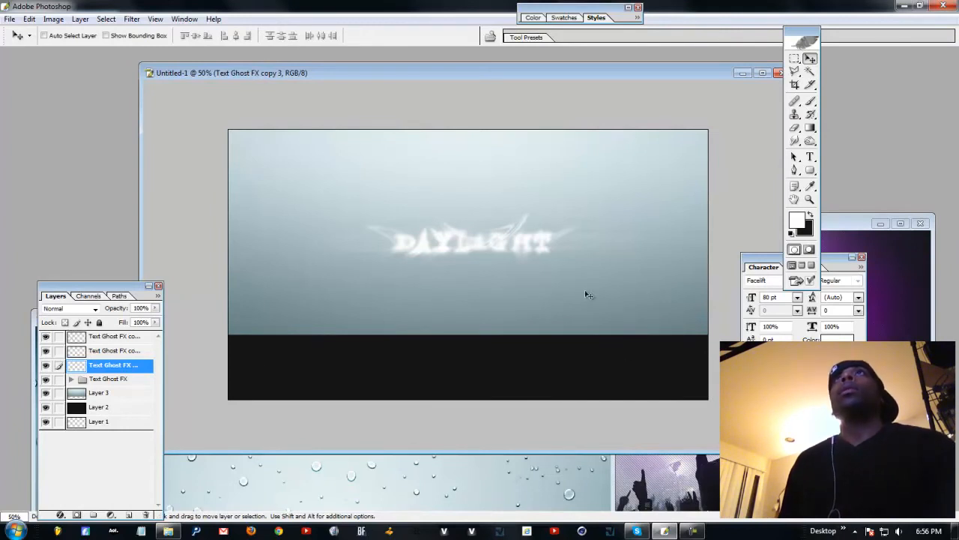
Apply a Gaussian Blur with a 9.9-pixel radius to the Text Ghost FX copy 3 layer
click(148, 285)
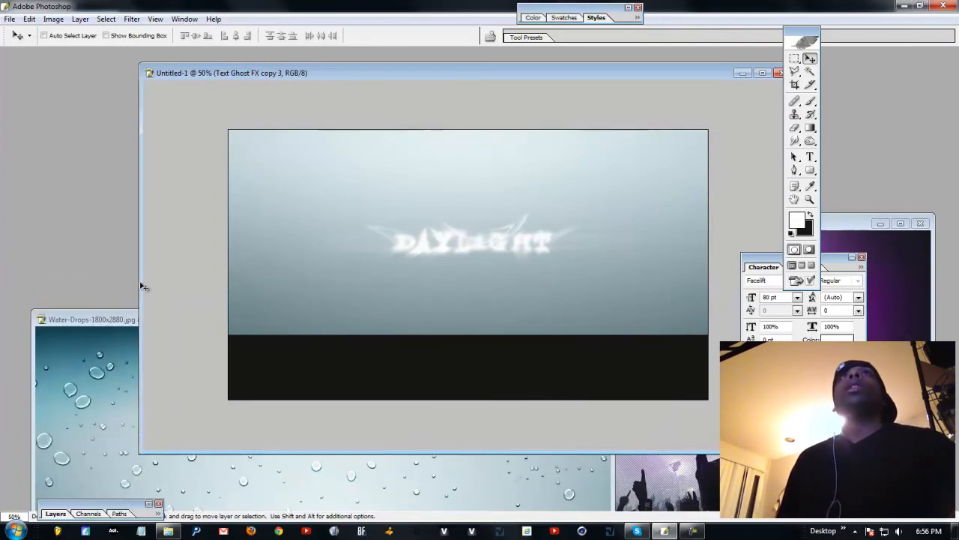
click(149, 504)
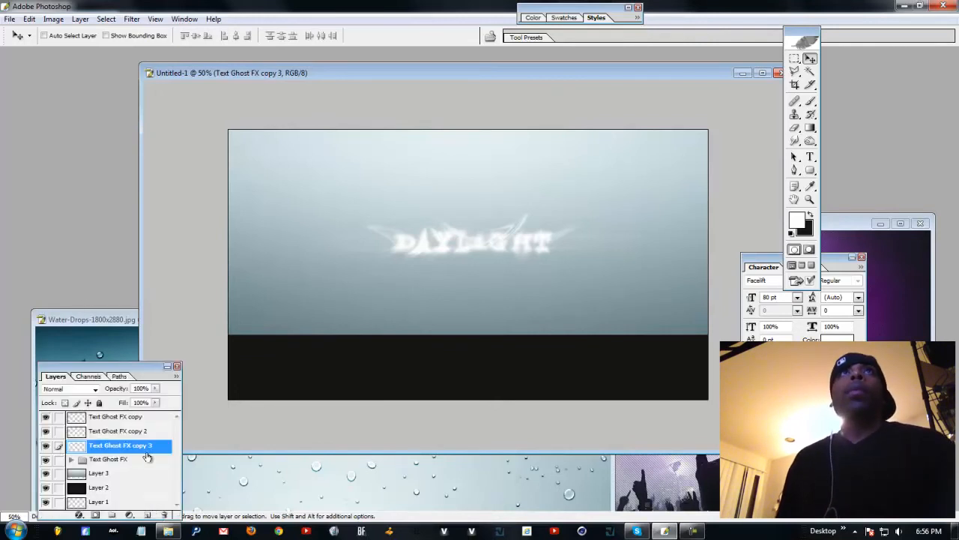
click(131, 19)
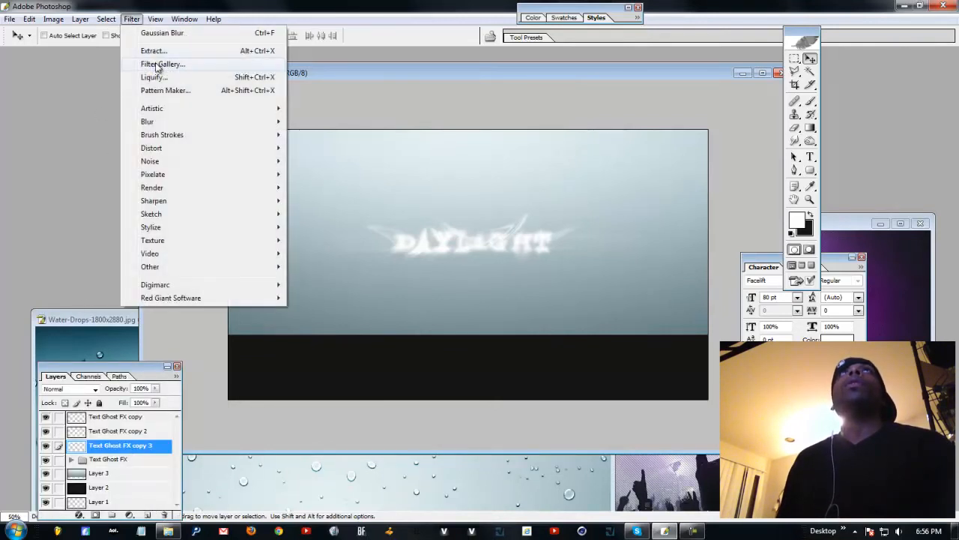
mouse_move(180, 122)
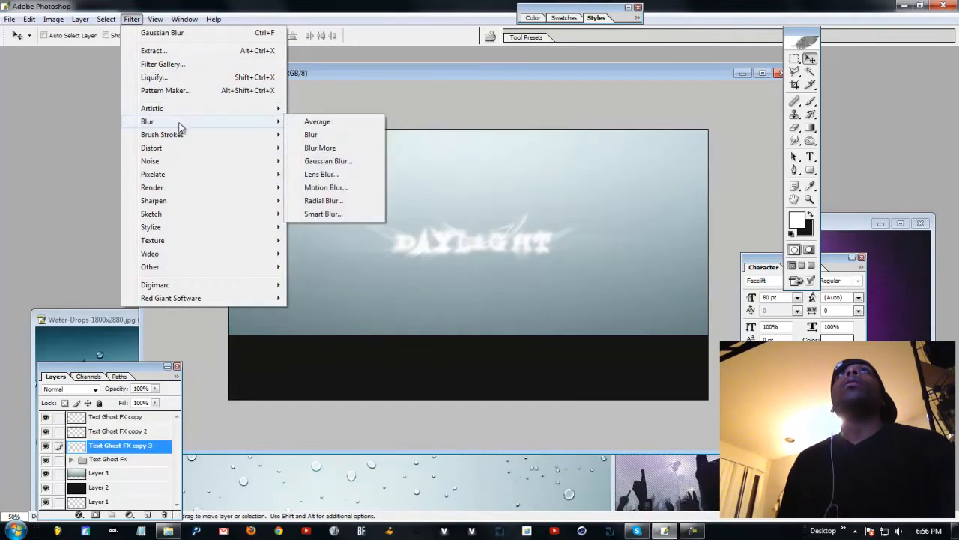
click(321, 160)
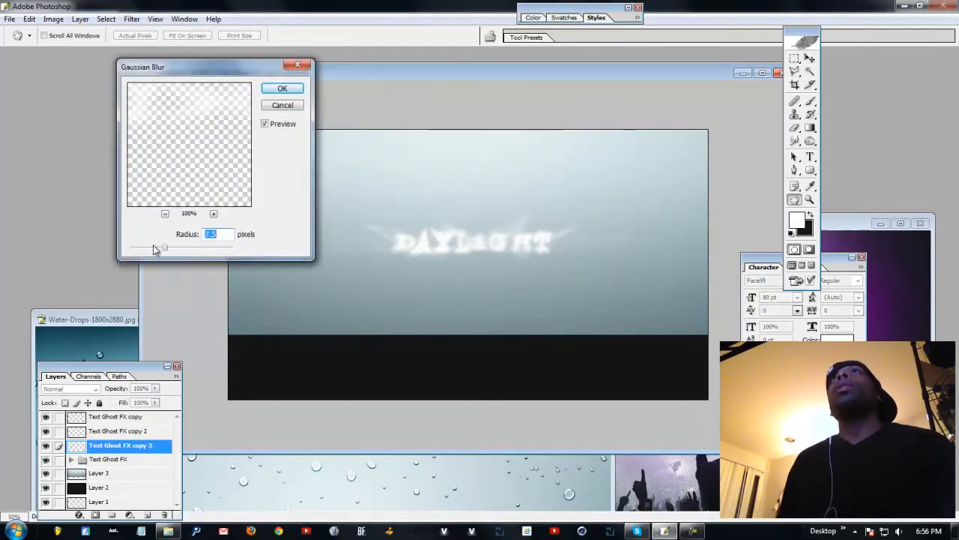
drag(169, 251, 172, 251)
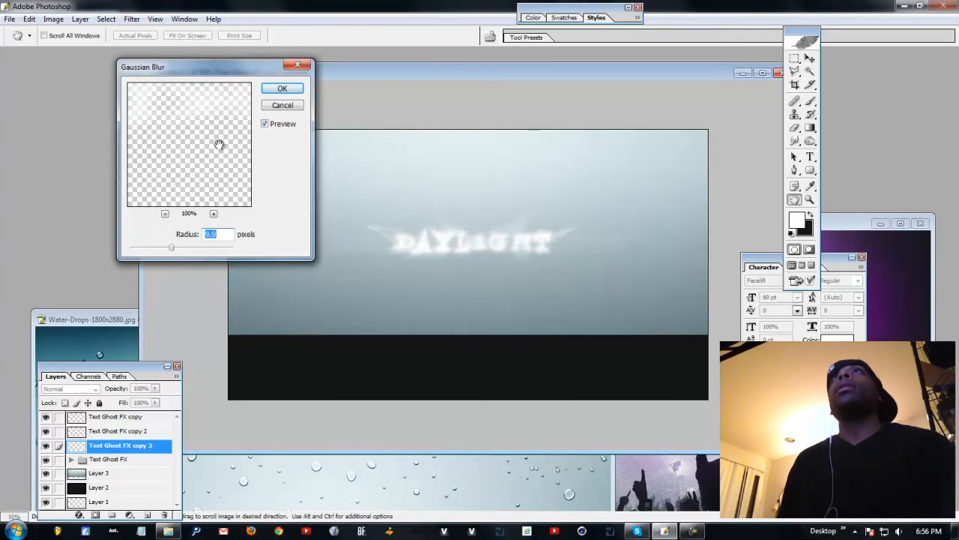
click(291, 89)
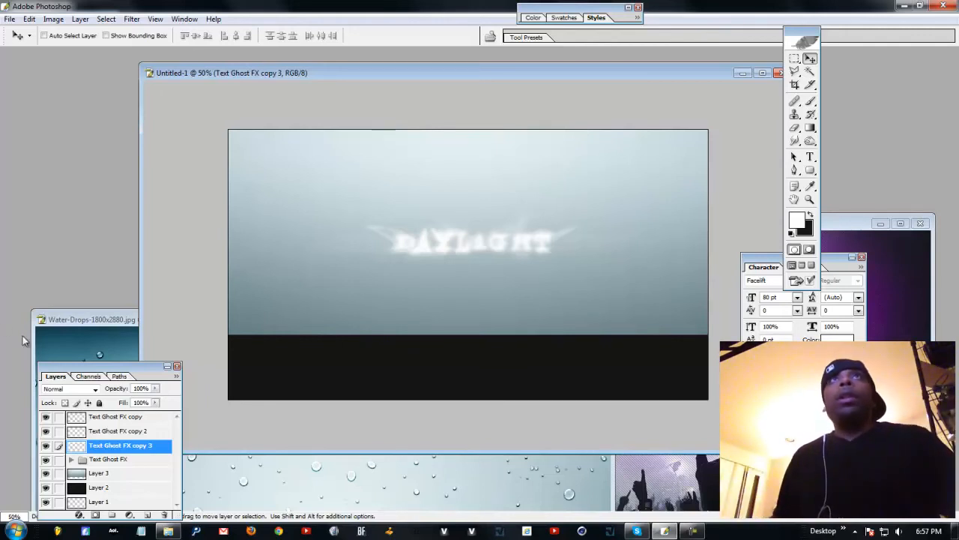
Move the daylight text layer out of the Text Ghost FX group to the top of the layer stack, keeping the current Windows color scheme
click(123, 364)
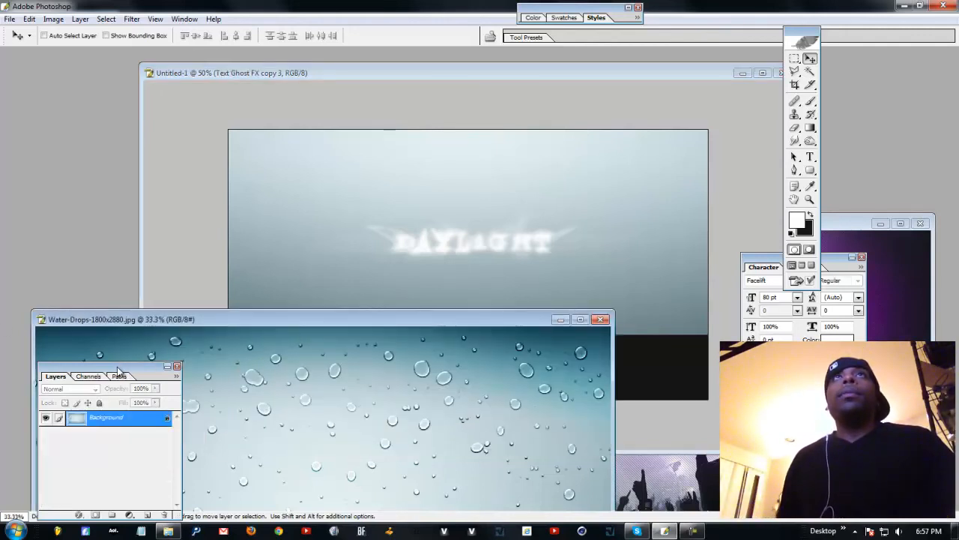
drag(124, 368, 146, 343)
click(286, 79)
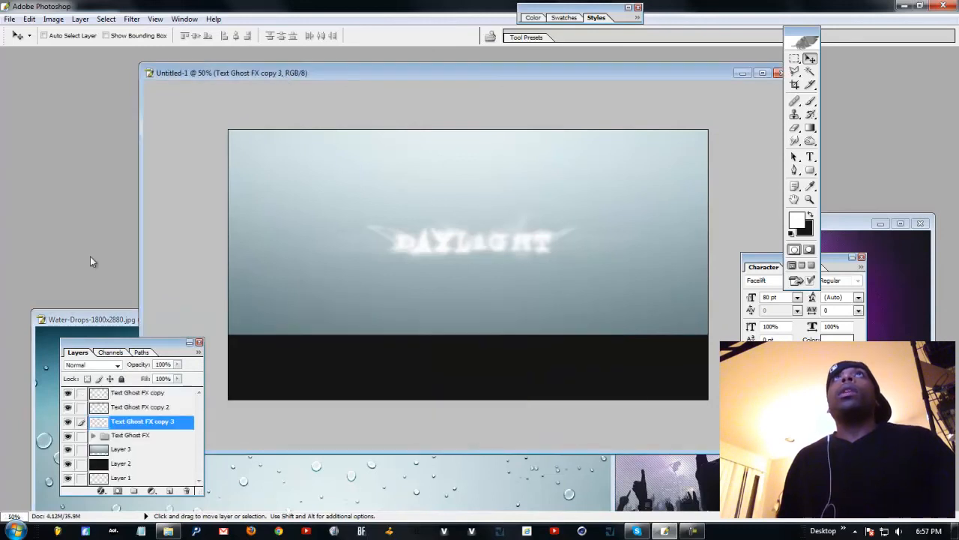
drag(129, 338, 125, 179)
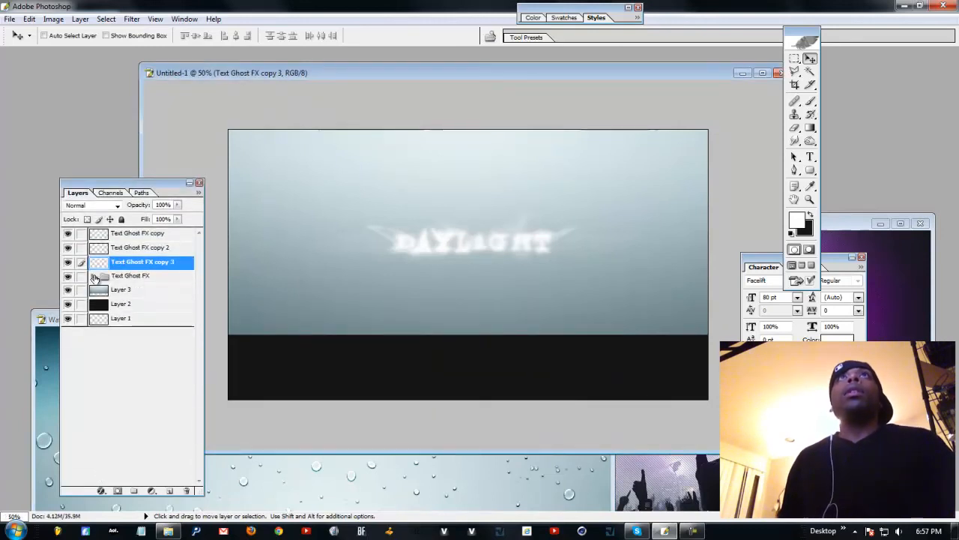
click(93, 276)
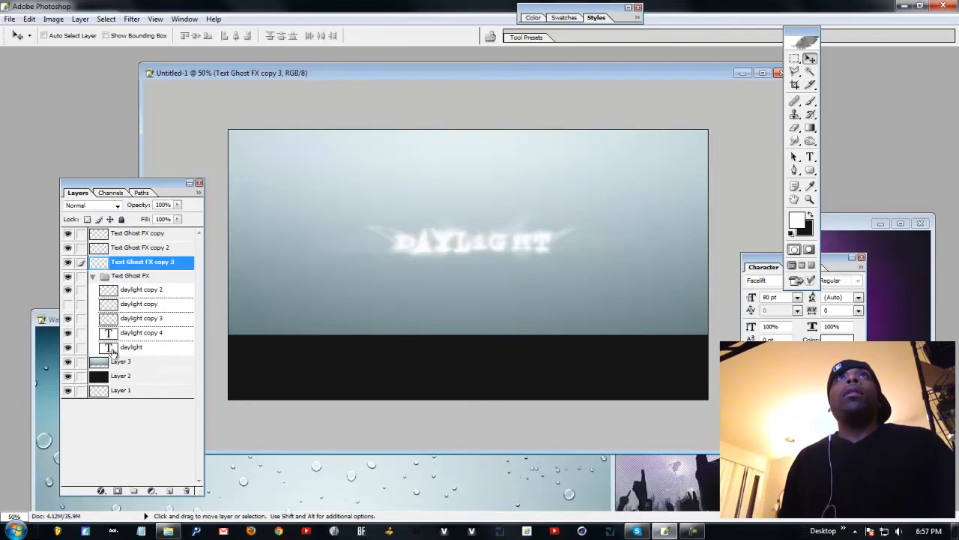
drag(123, 349, 150, 235)
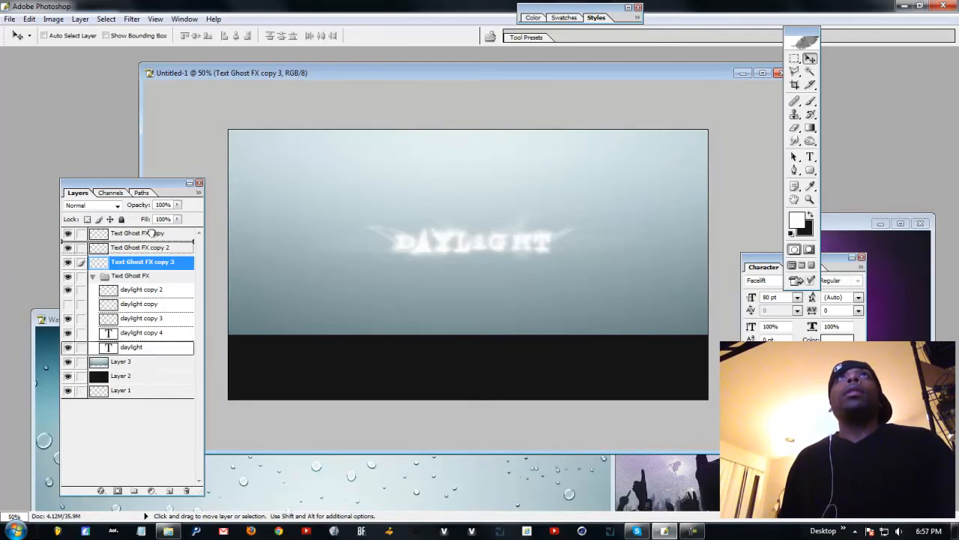
click(127, 235)
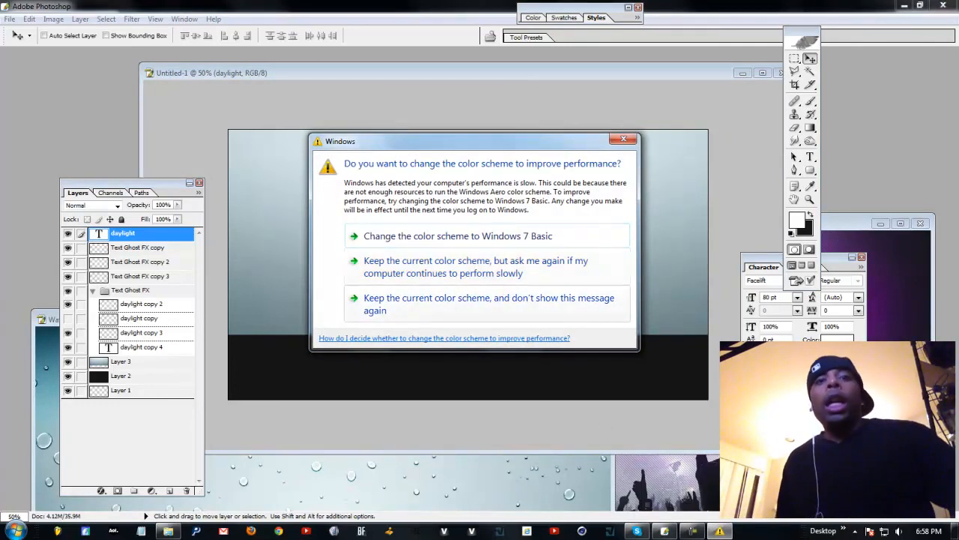
click(626, 289)
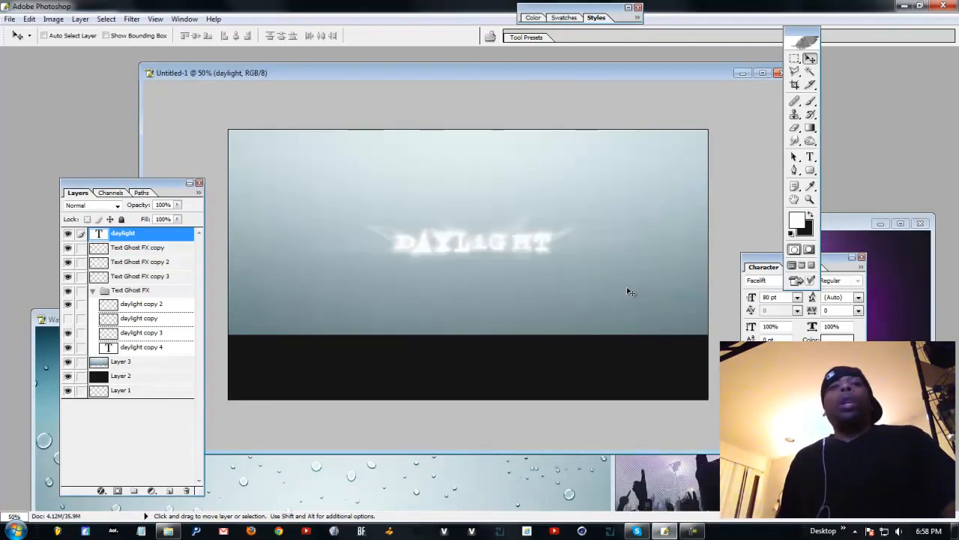